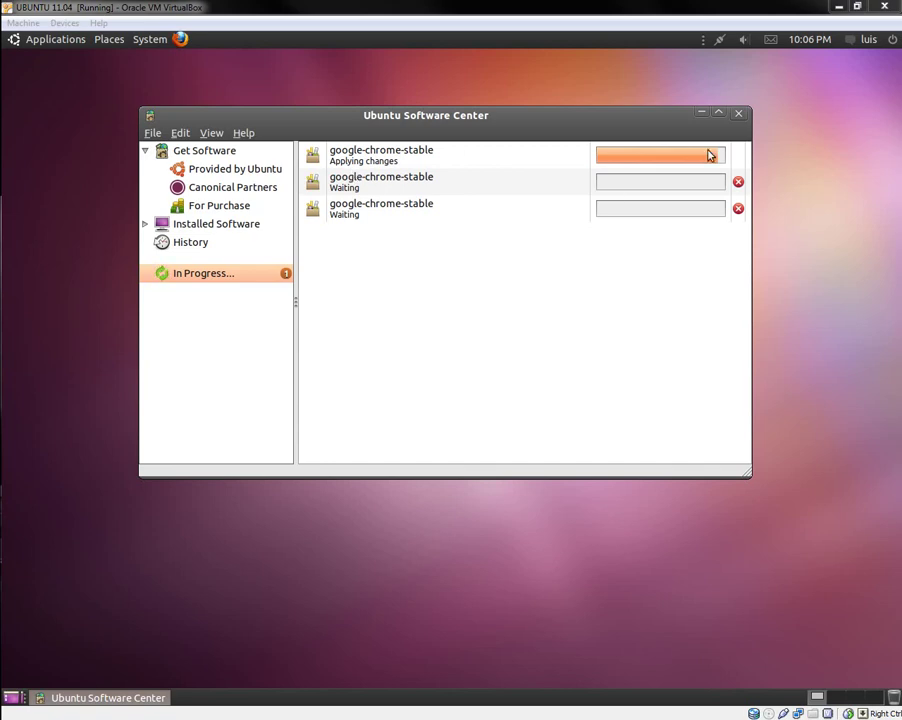
Cancel the duplicate queued google-chrome-stable install so the first one keeps running.
click(737, 181)
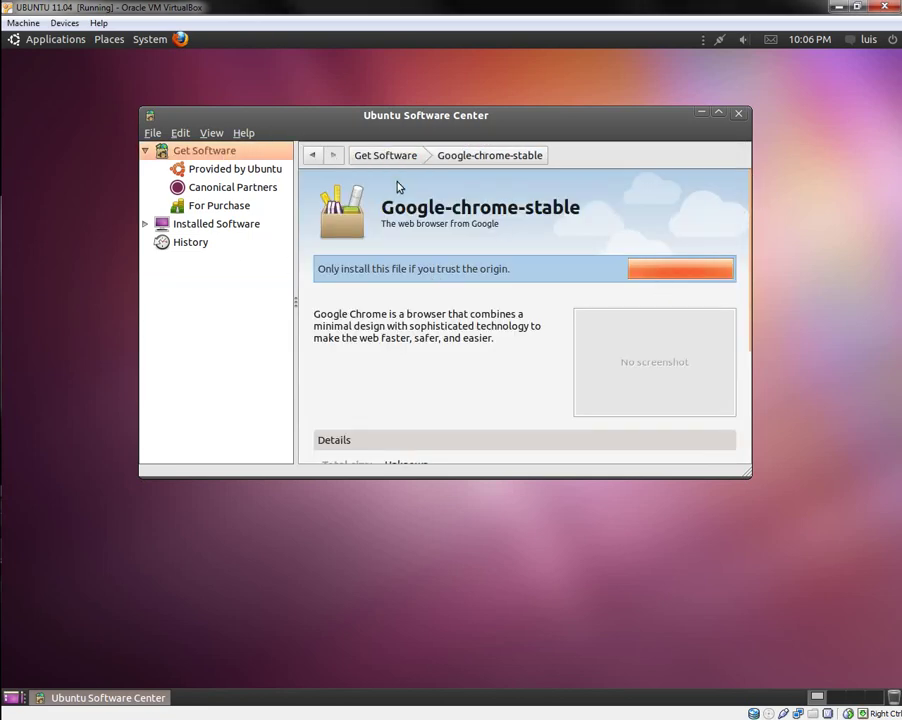
Check the Applications menu for Google Chrome, then force-quit the frozen Software Center.
click(16, 38)
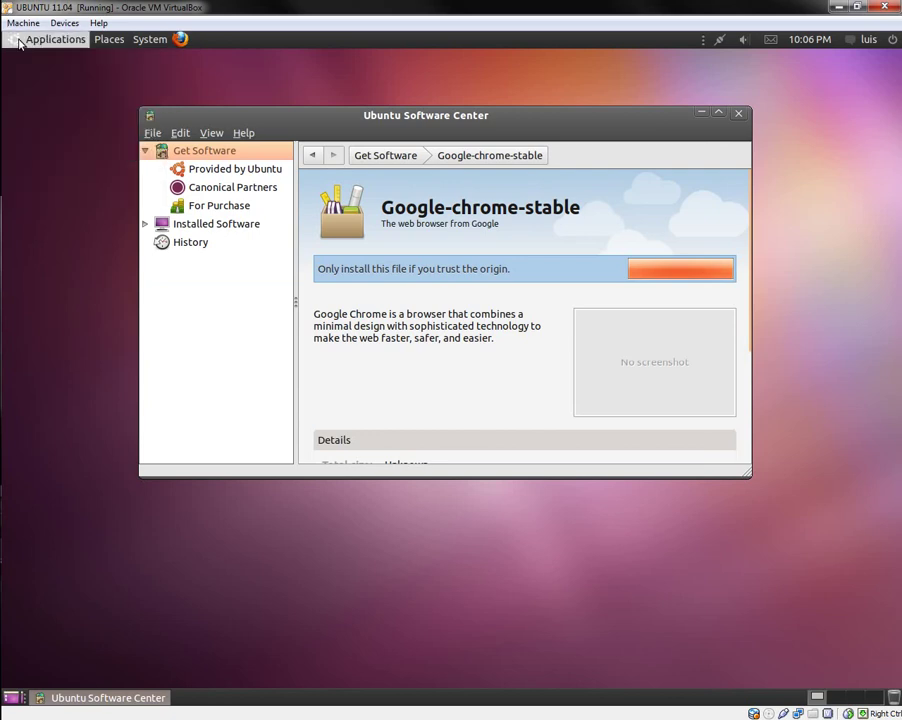
click(18, 42)
click(18, 42)
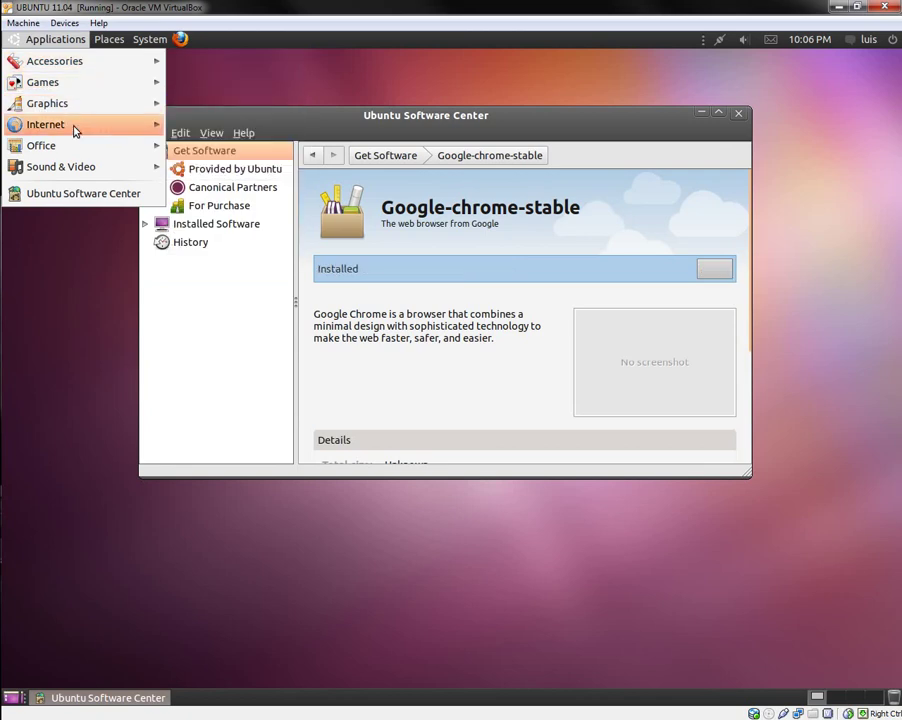
mouse_move(72, 126)
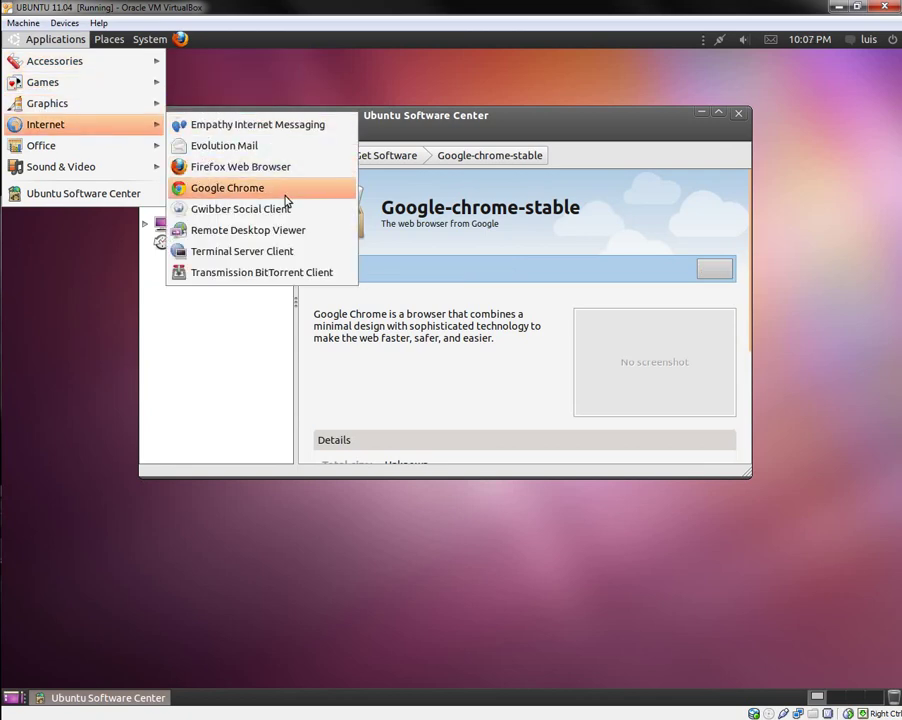
click(371, 115)
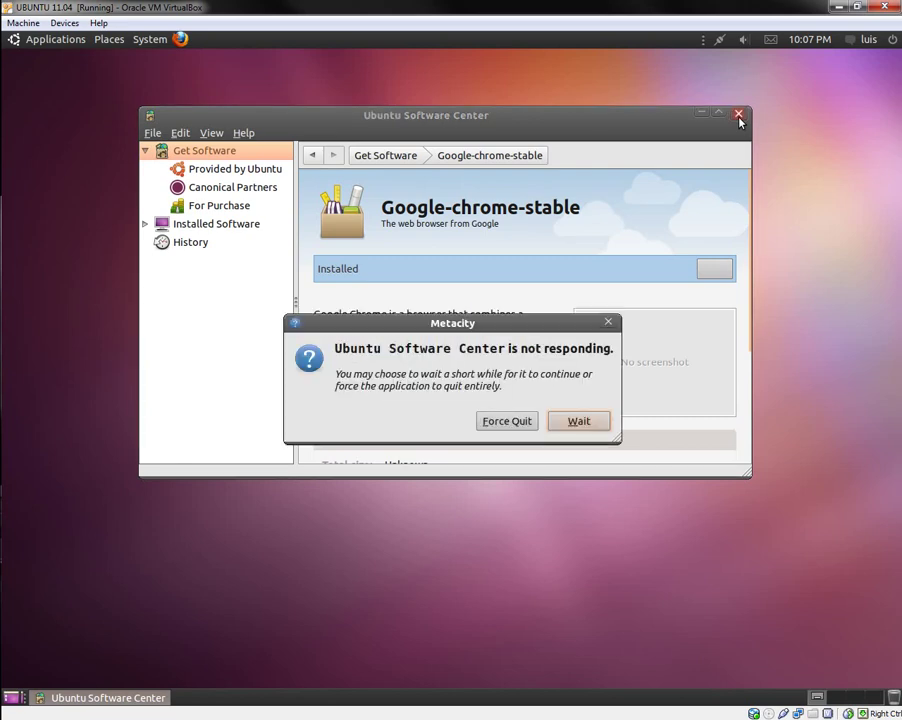
click(528, 427)
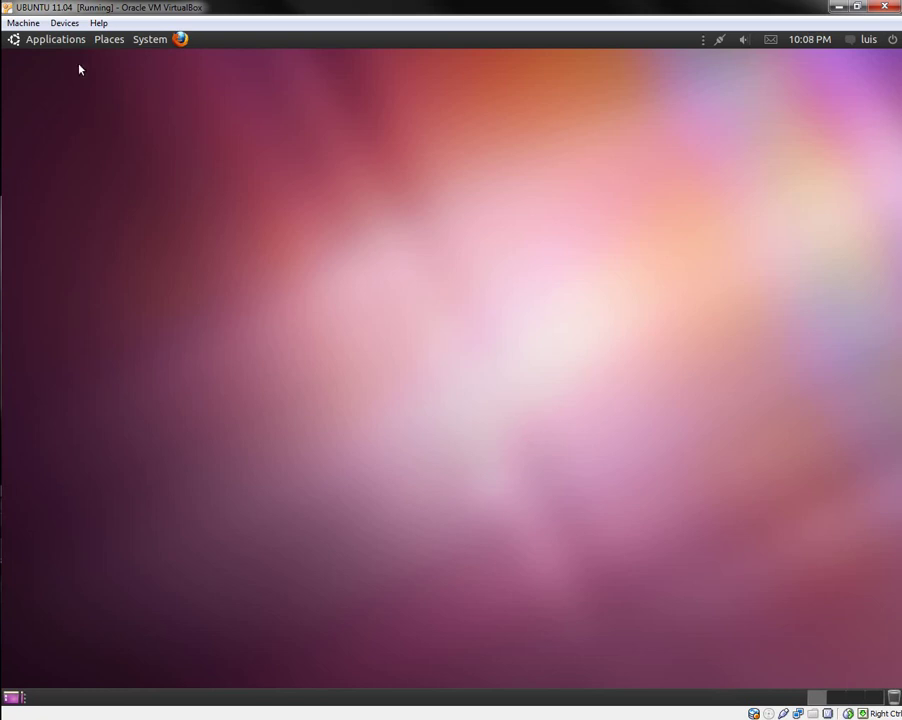
Launch Google Chrome with Google as search engine and usage statistics reporting enabled.
click(13, 40)
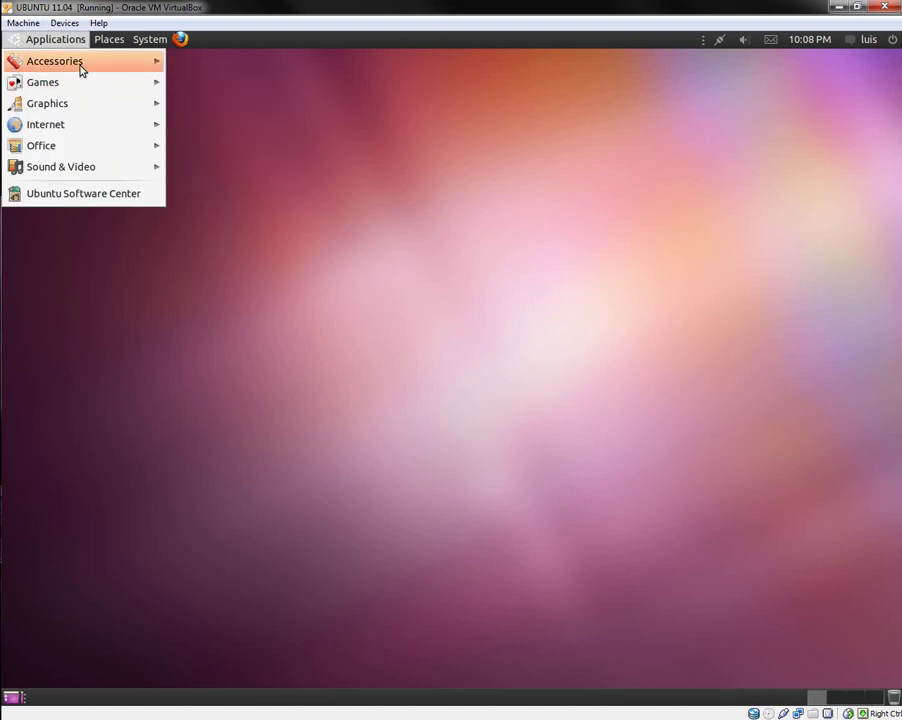
mouse_move(82, 68)
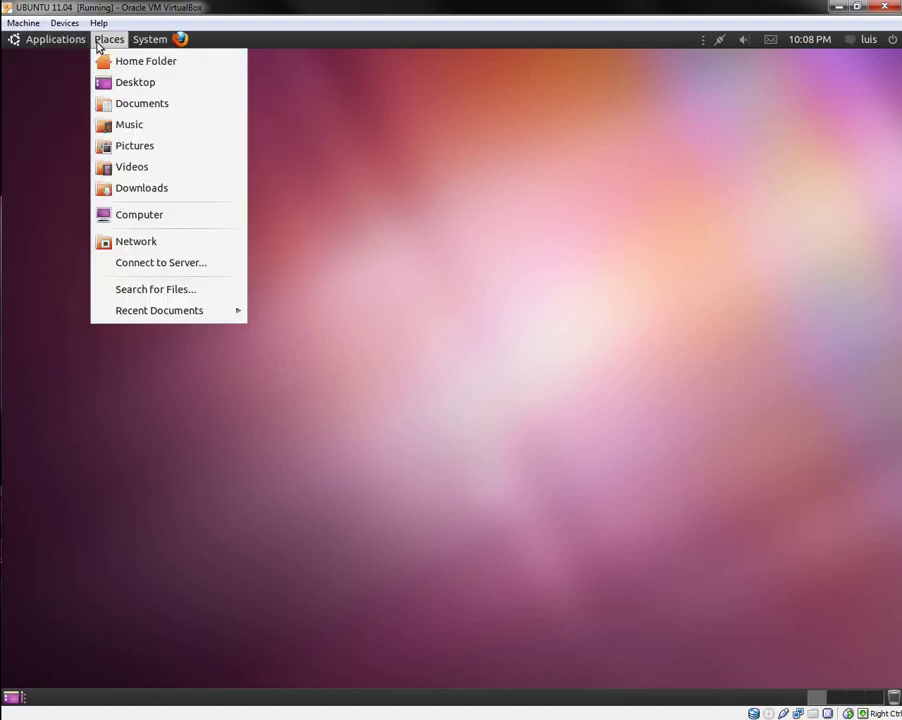
mouse_move(70, 126)
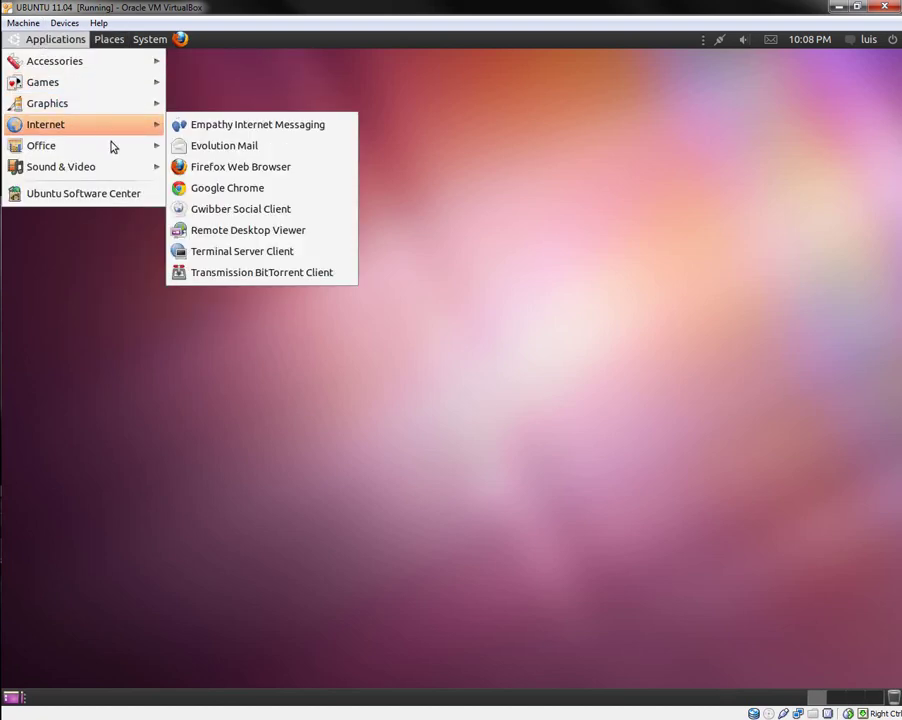
click(220, 187)
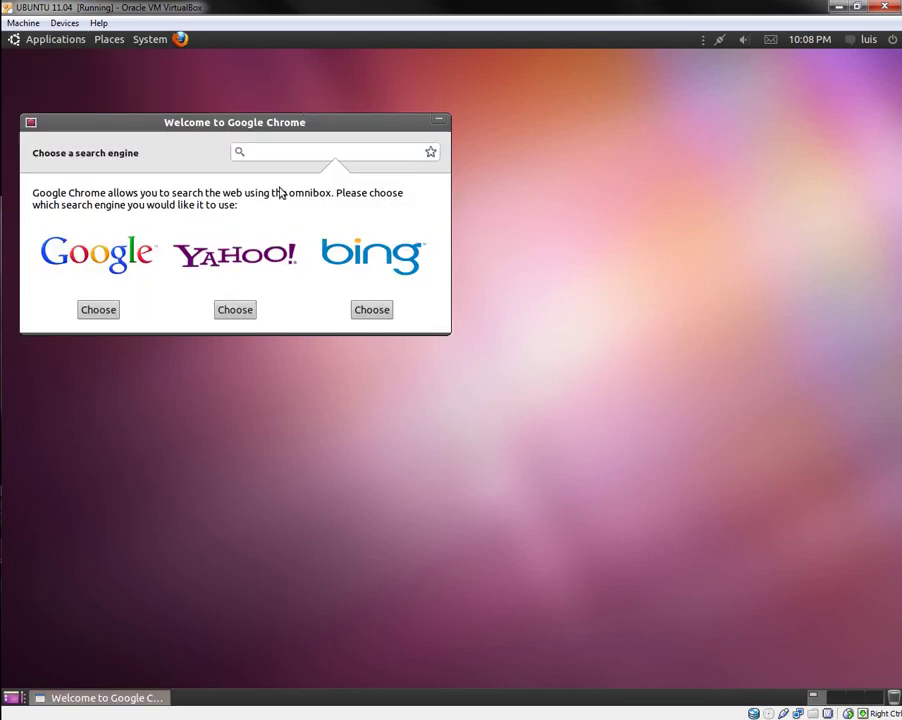
click(99, 310)
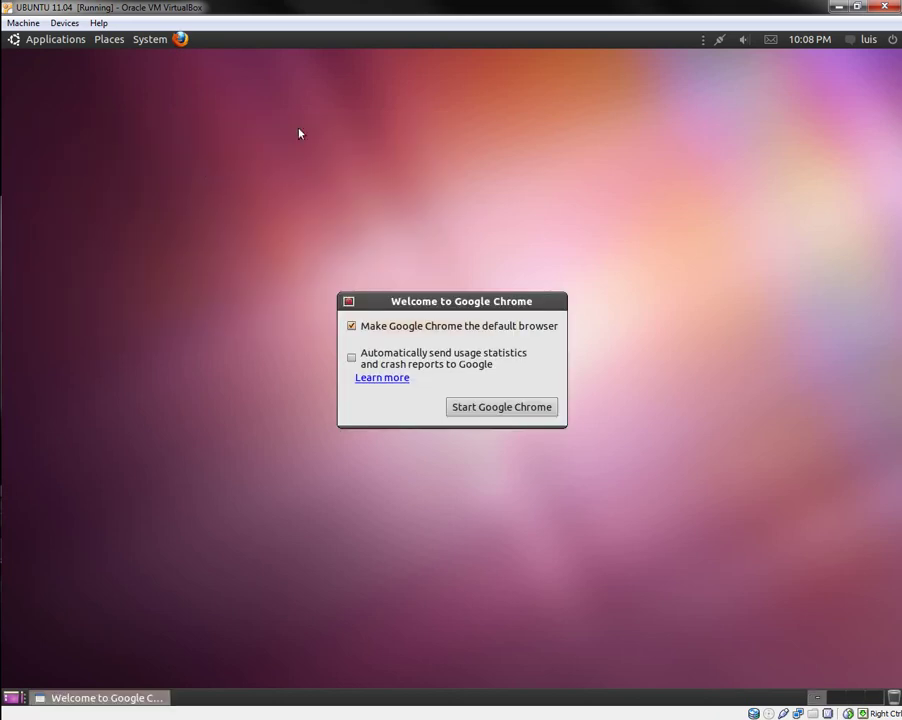
click(351, 357)
click(527, 408)
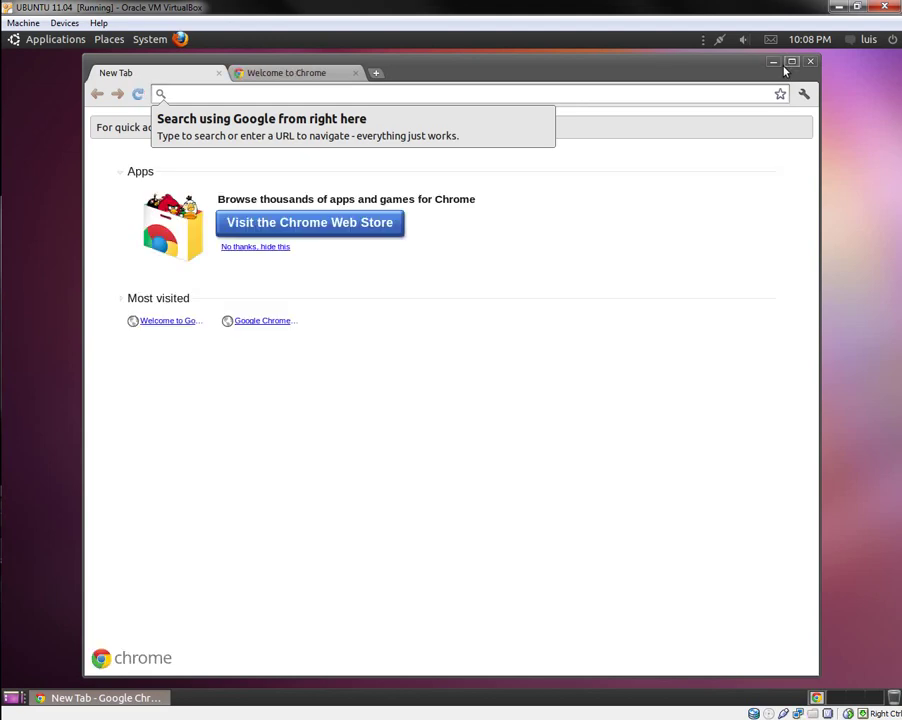
Search the web for 'you tube' from the Welcome to Chrome tab.
click(785, 69)
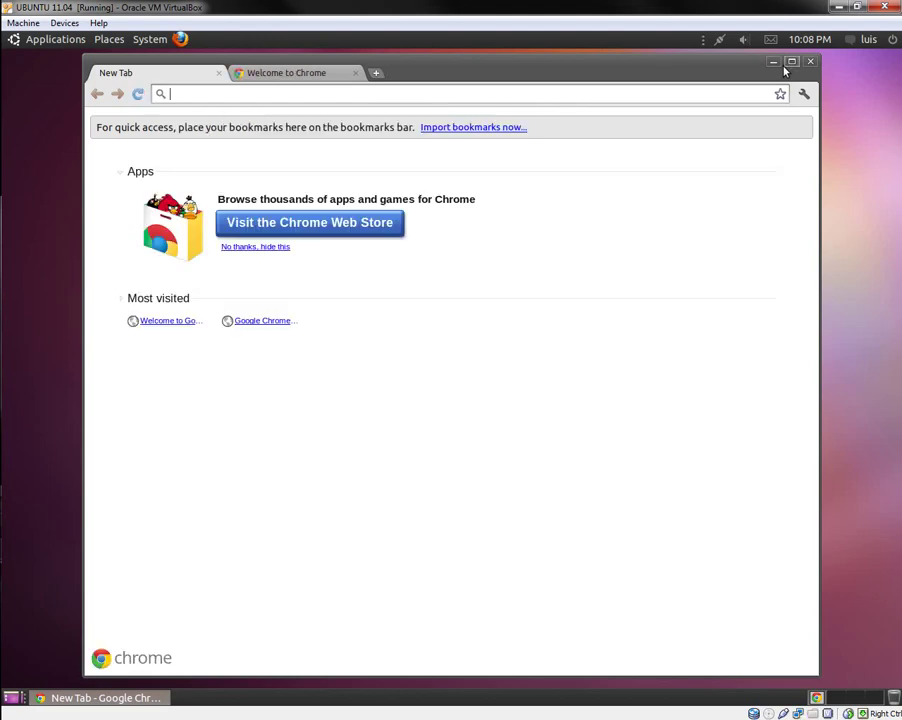
click(292, 75)
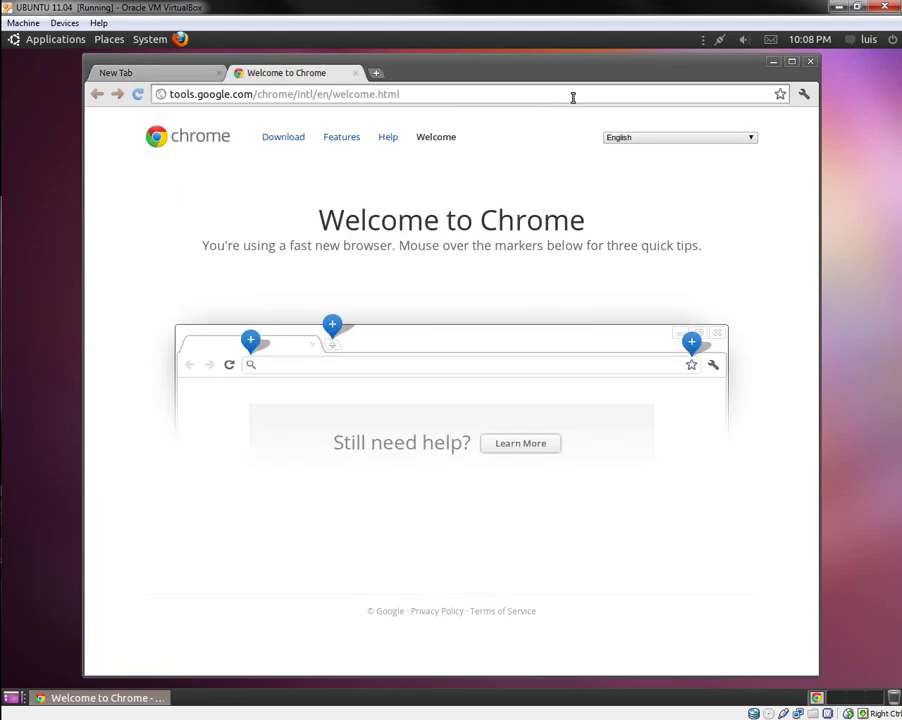
drag(572, 97, 147, 92)
text(you tube)
key(Return)
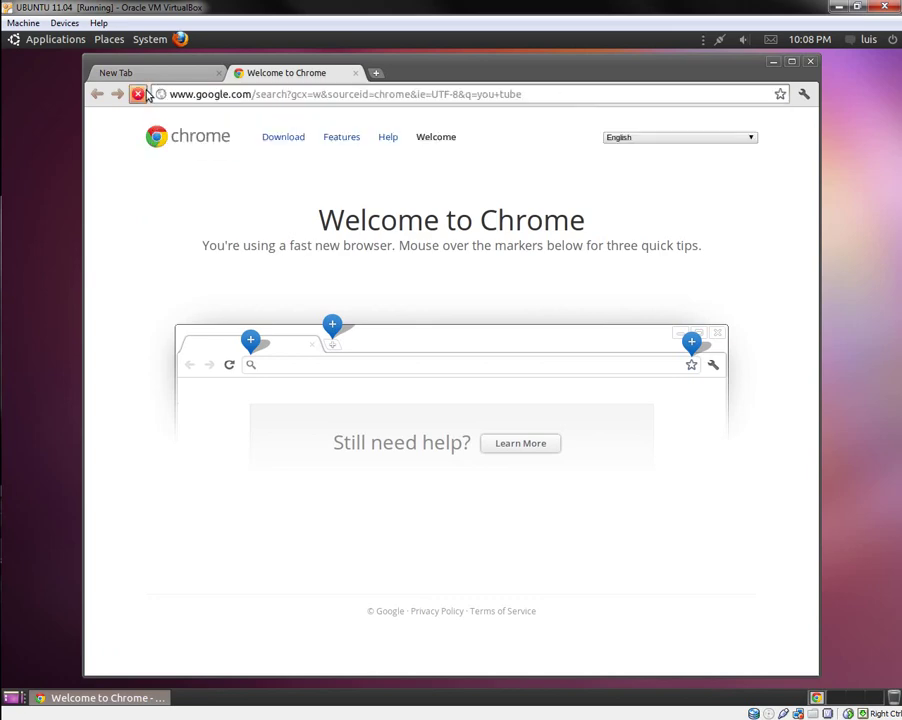
Follow YouTube's Flash notice to Adobe's download page and view the offered Linux versions.
click(243, 246)
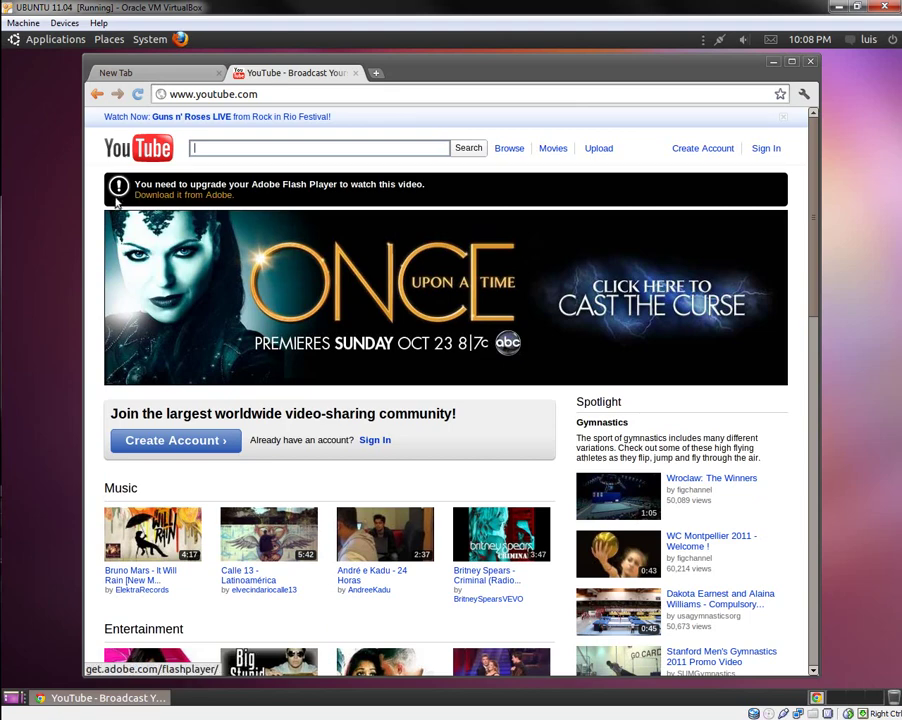
click(236, 196)
scroll(314, 358, down, 2)
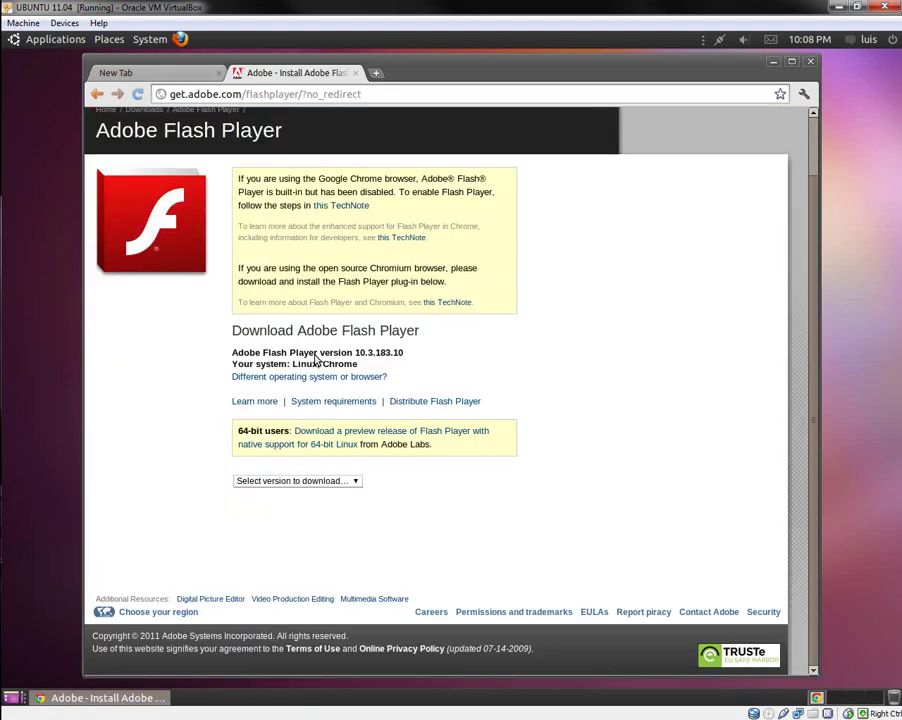
scroll(496, 490, up, 1)
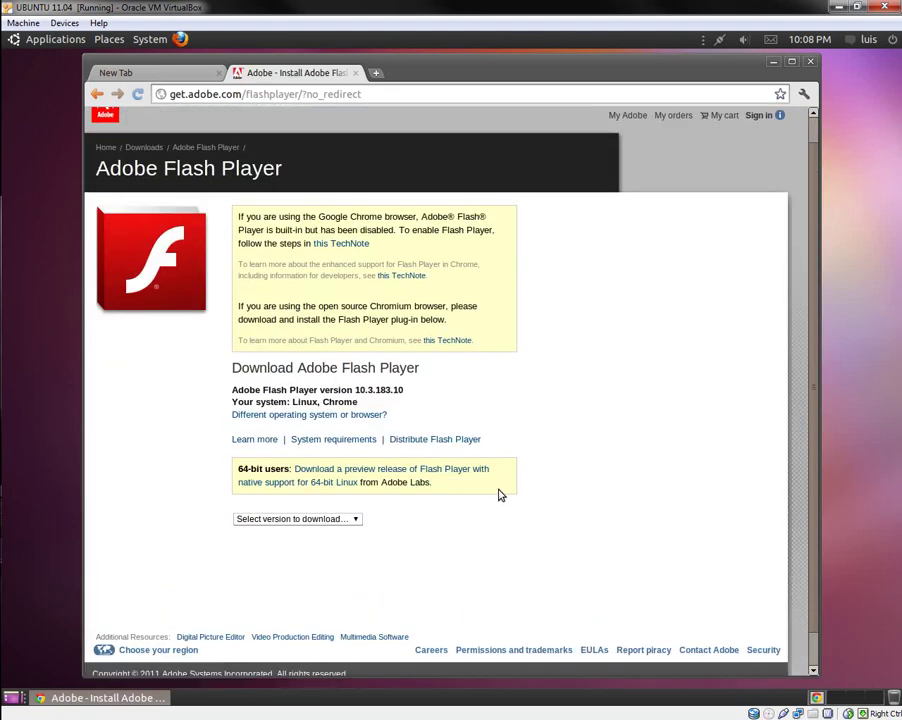
click(300, 521)
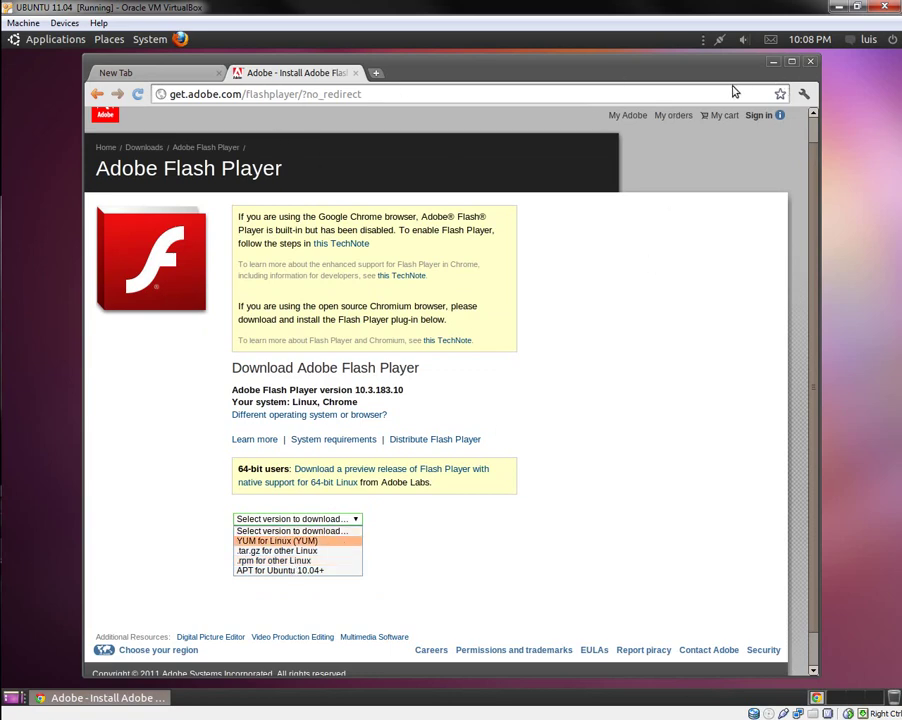
click(5, 36)
Launch a Terminal from Applications > Accessories and place it over the browser.
click(14, 40)
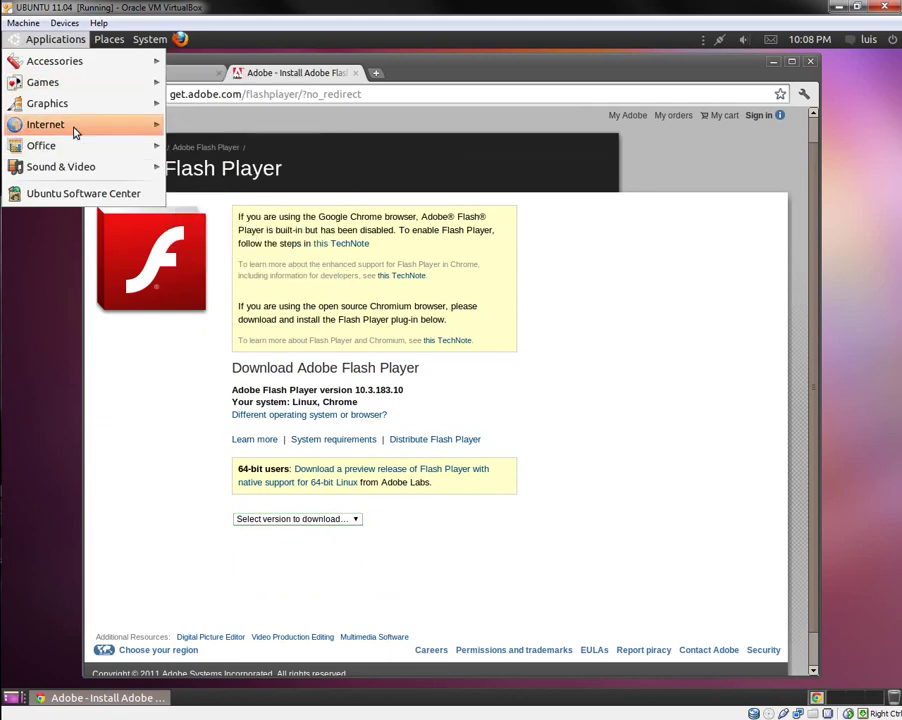
mouse_move(150, 61)
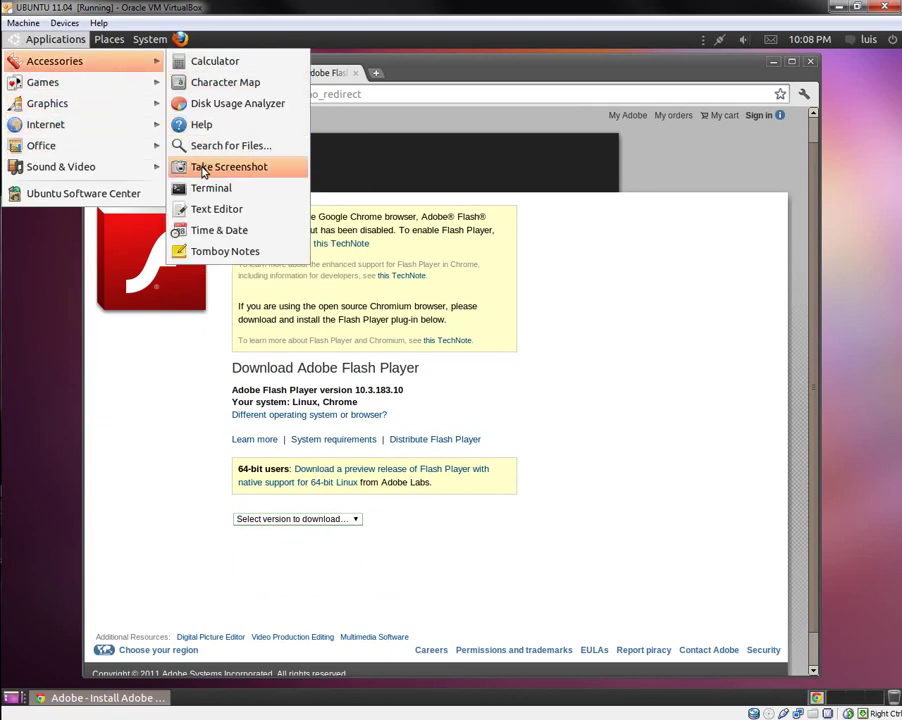
click(175, 188)
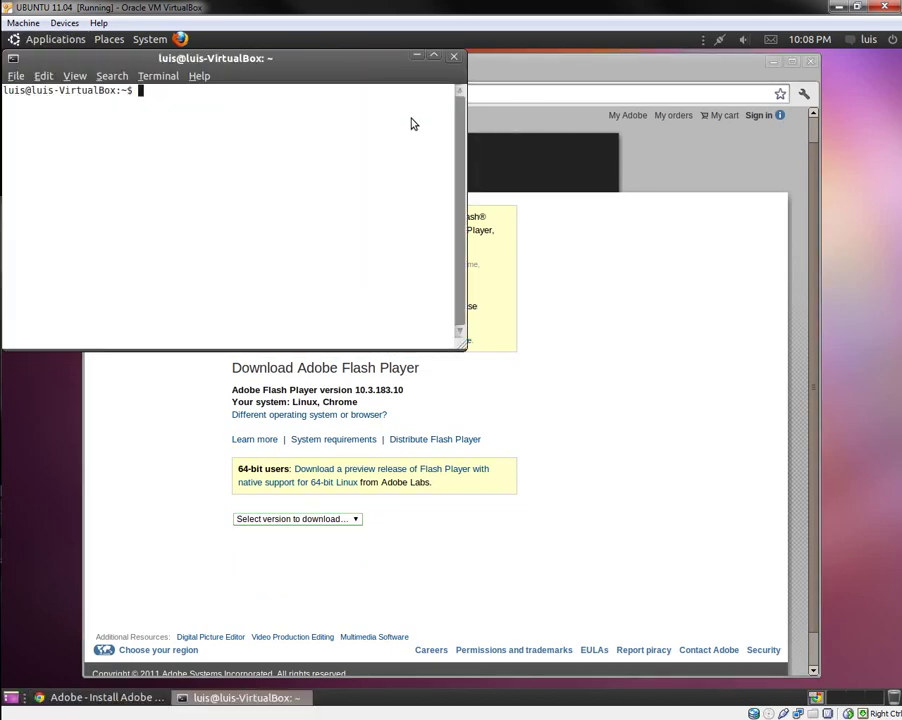
drag(338, 57, 472, 132)
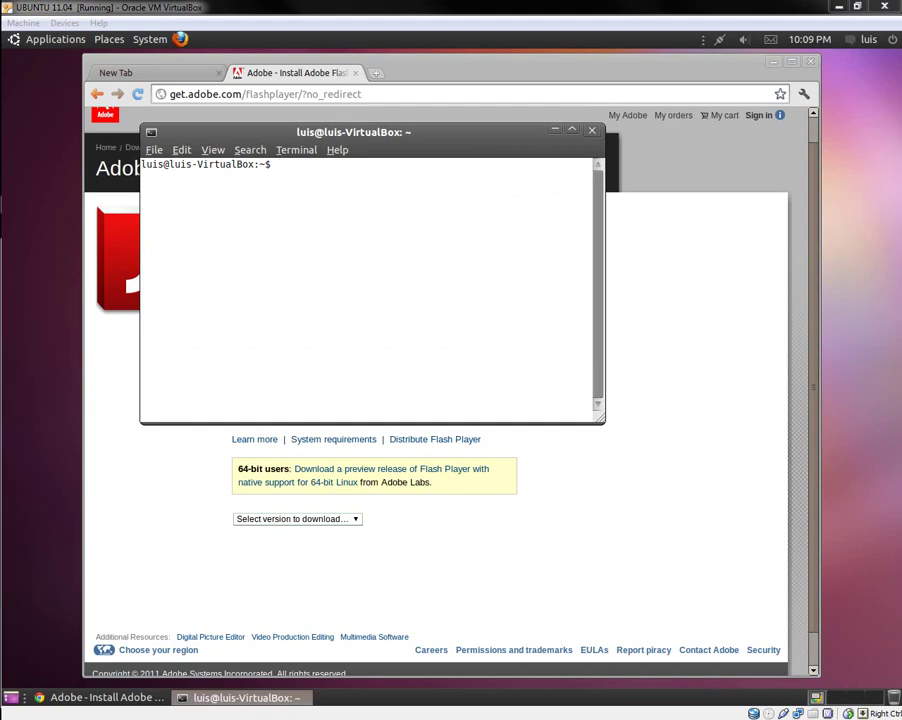
Run sudo apt-get install flashplugin-installer, enter the password, confirm with y, then close Chrome.
click(221, 286)
text(sudp)
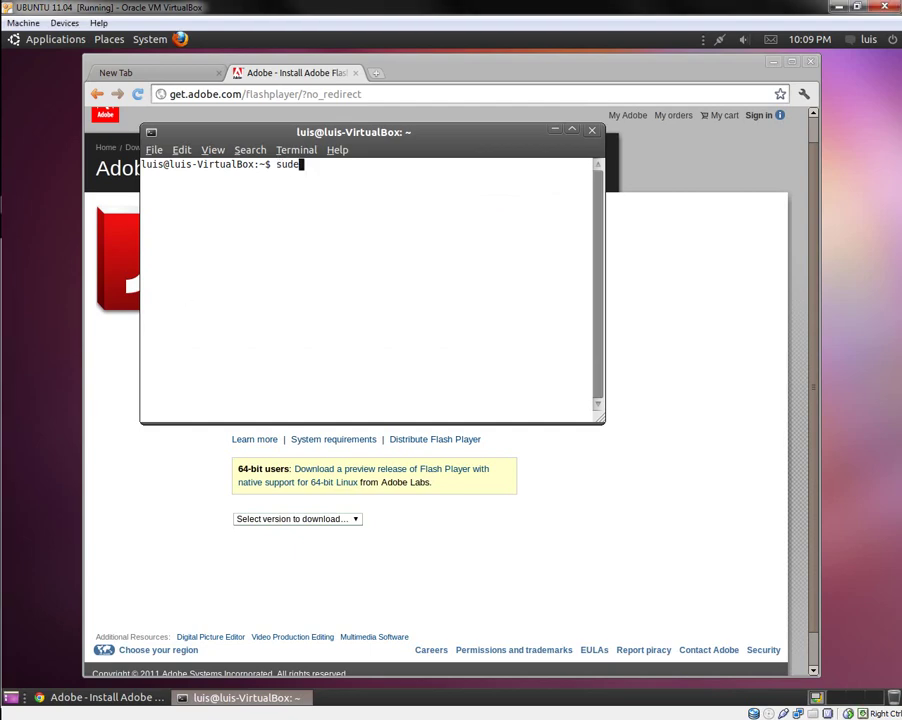
key(BackSpace)
text(o apt-get installed)
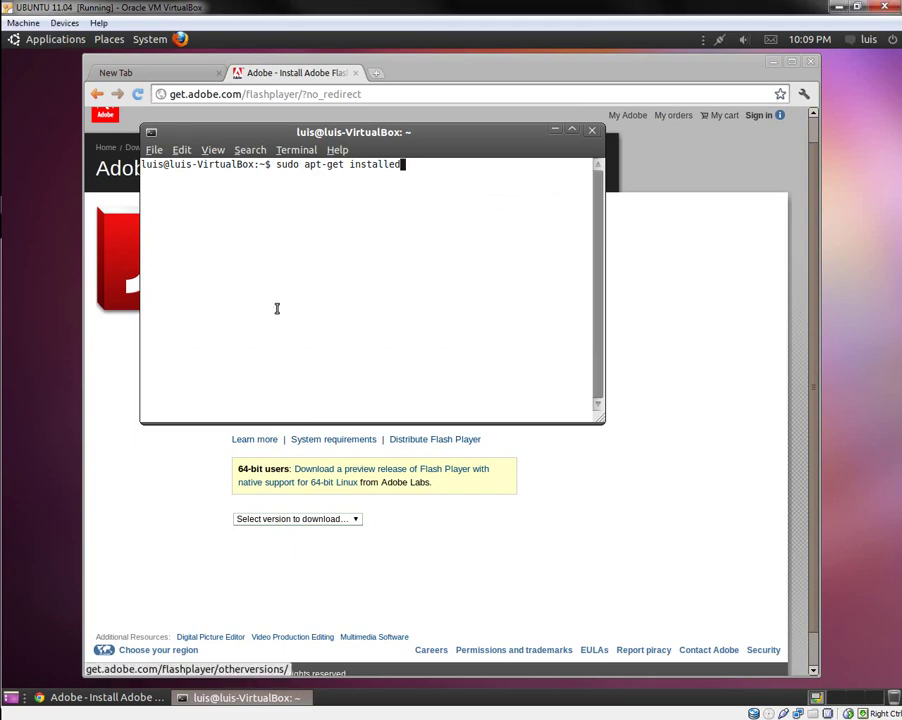
key(BackSpace)
key(BackSpace)
text(flashplugin)
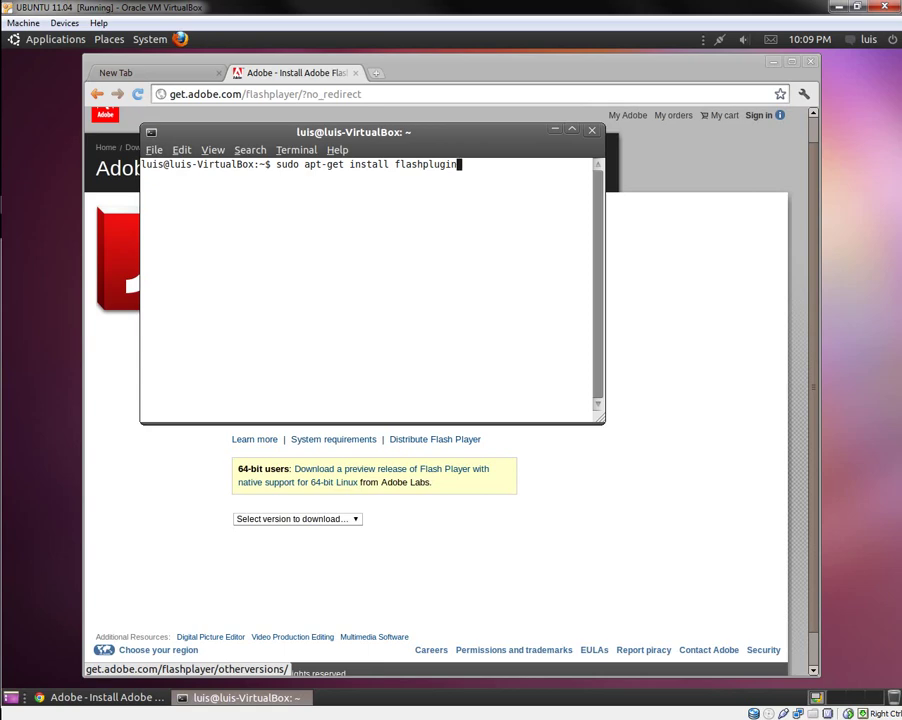
text(-installer)
key(Return)
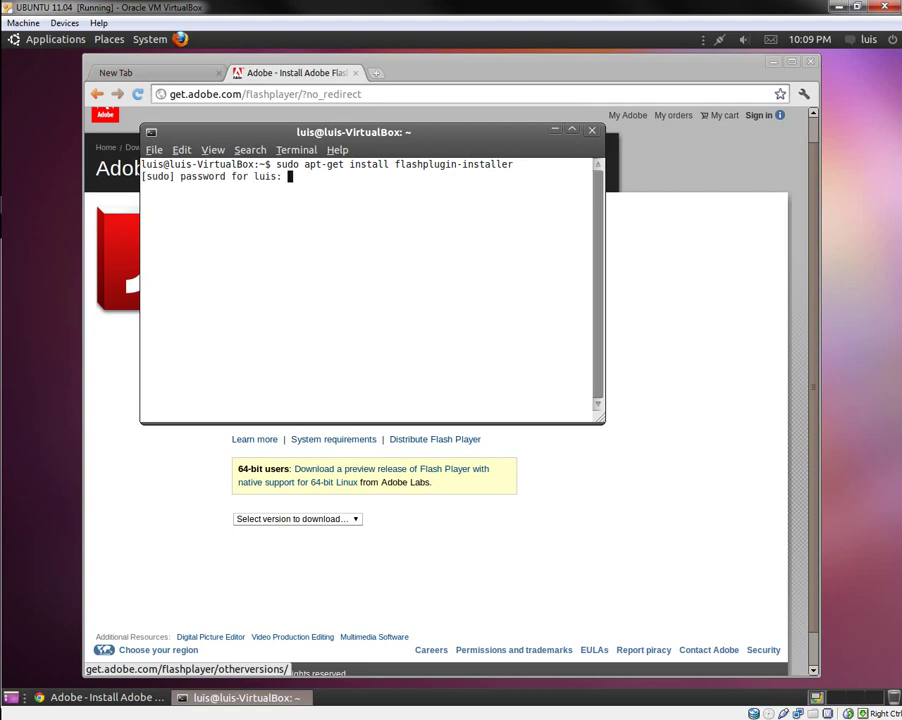
key(Return)
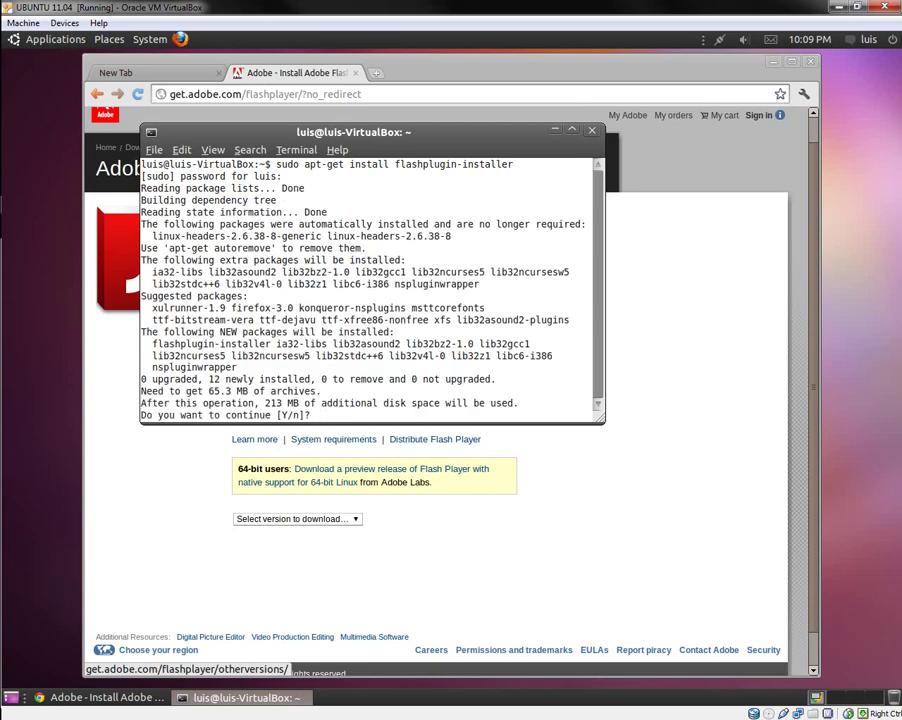
text(y)
key(Return)
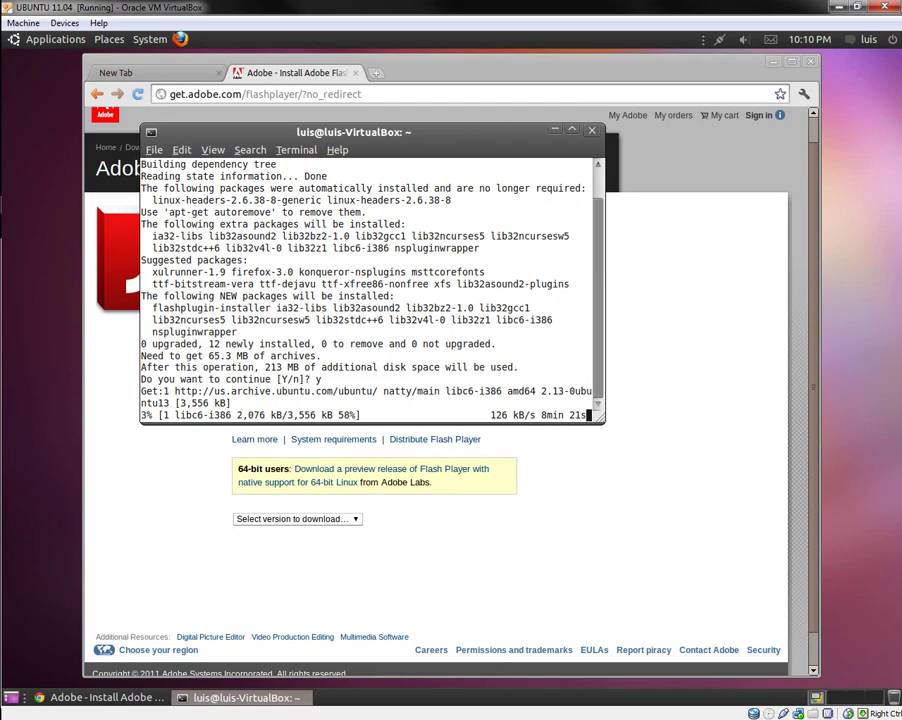
click(610, 288)
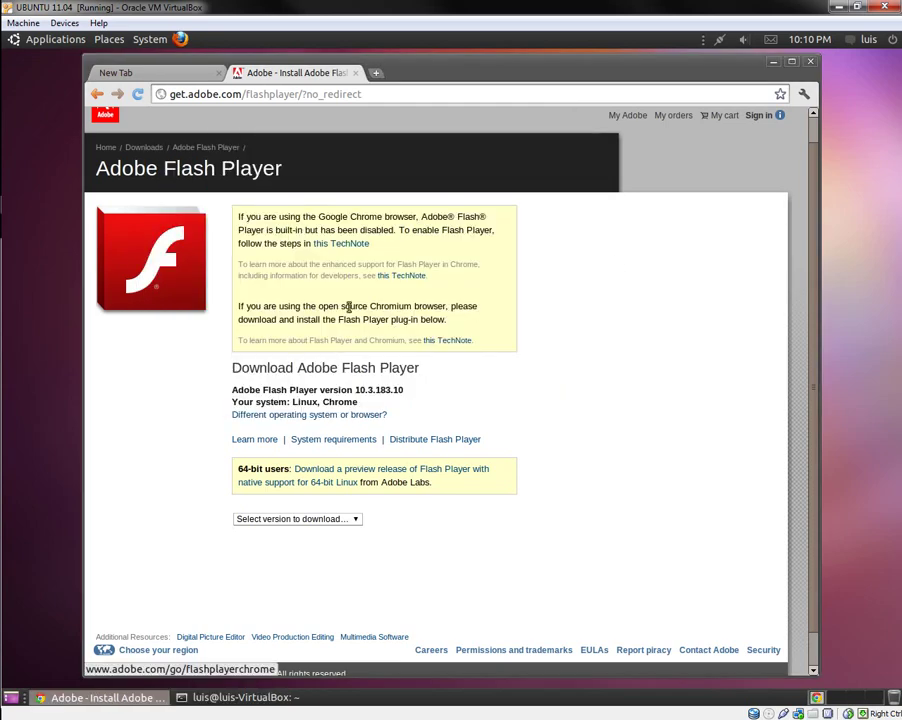
click(811, 62)
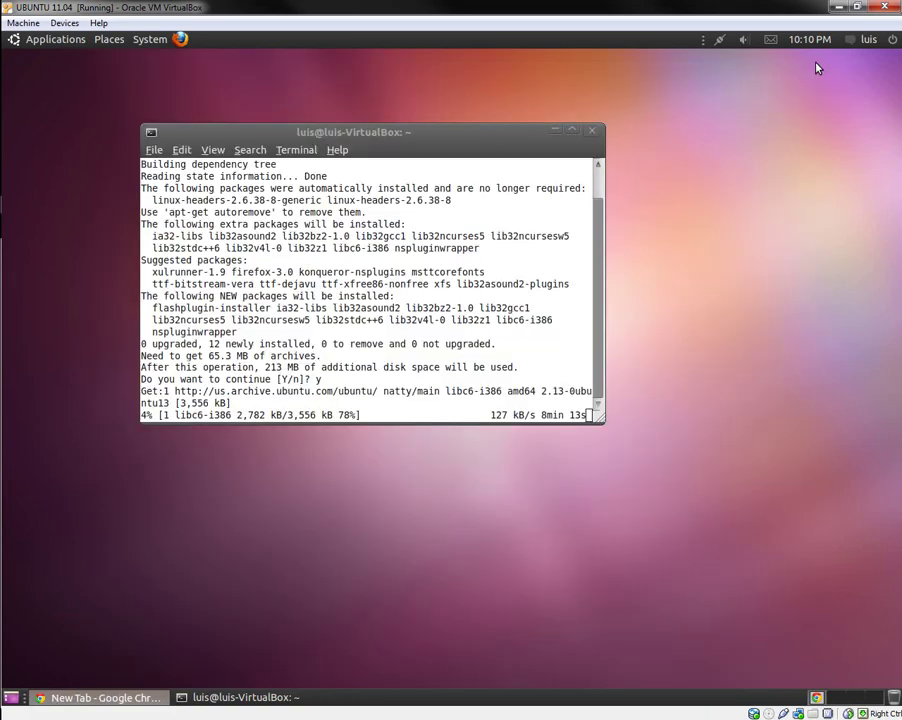
Drag the terminal window down and right toward the desktop centre while packages download.
drag(482, 134, 560, 207)
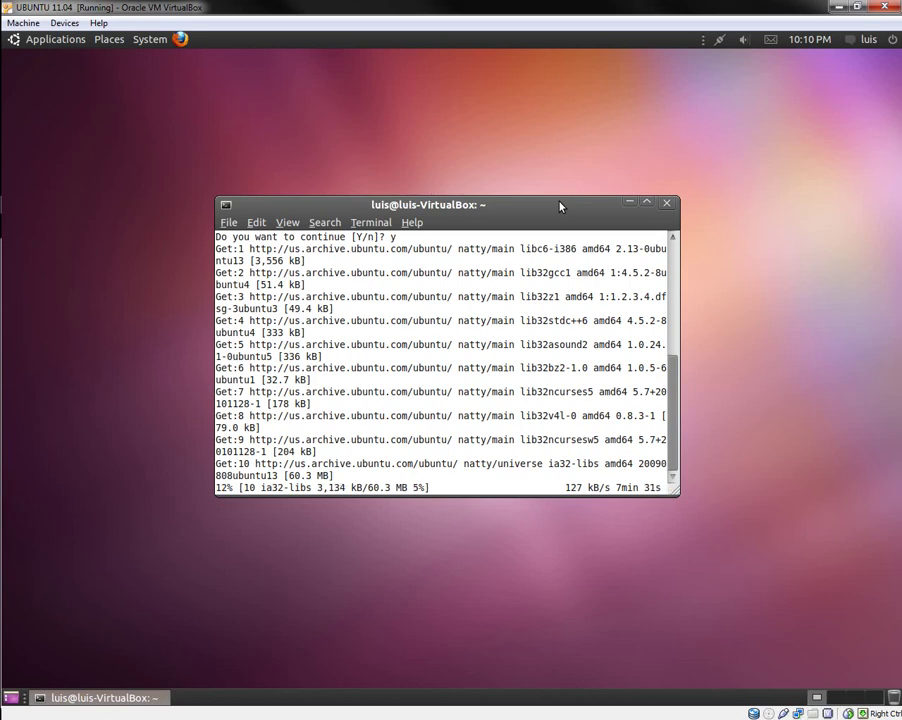
drag(27, 52, 1, 468)
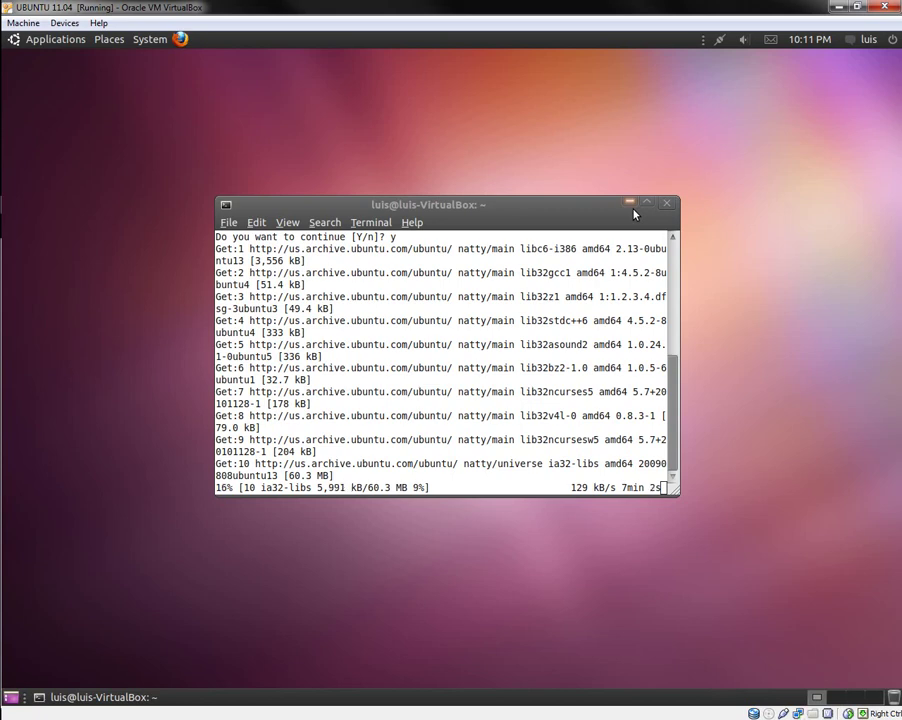
click(73, 44)
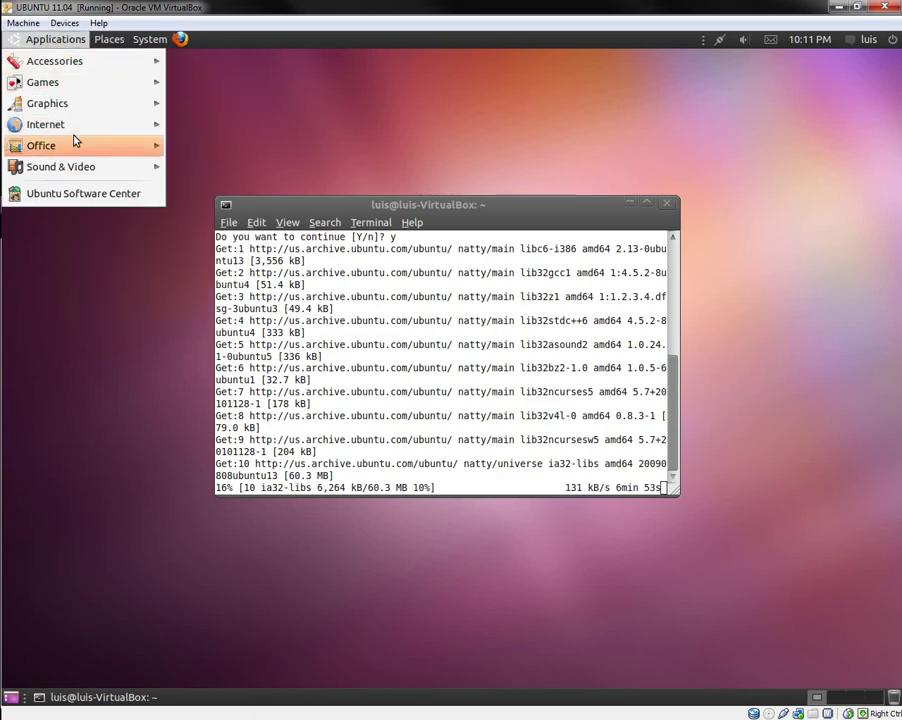
mouse_move(146, 38)
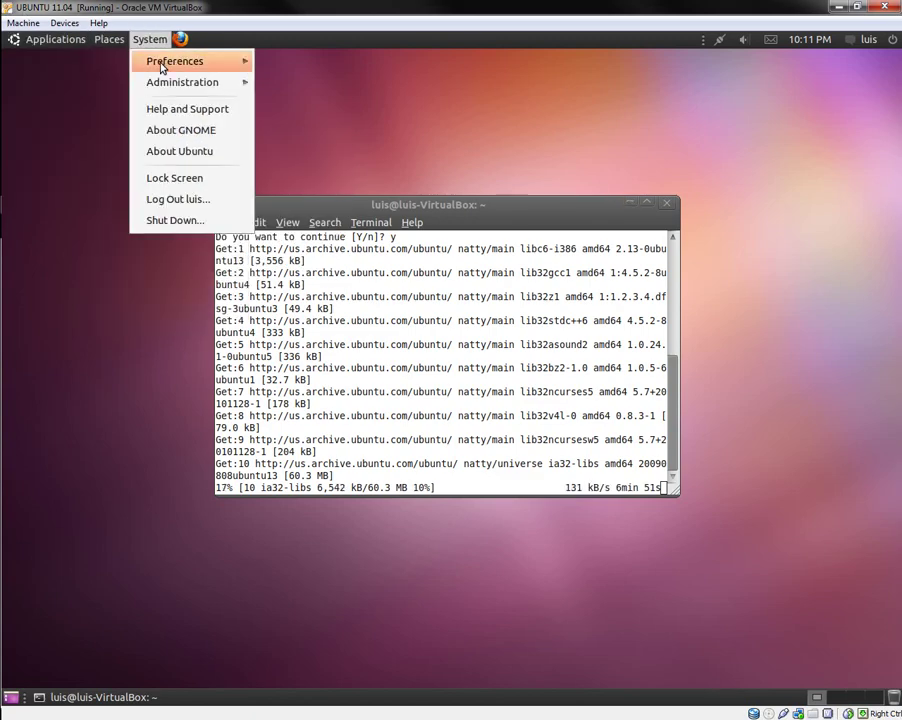
mouse_move(176, 84)
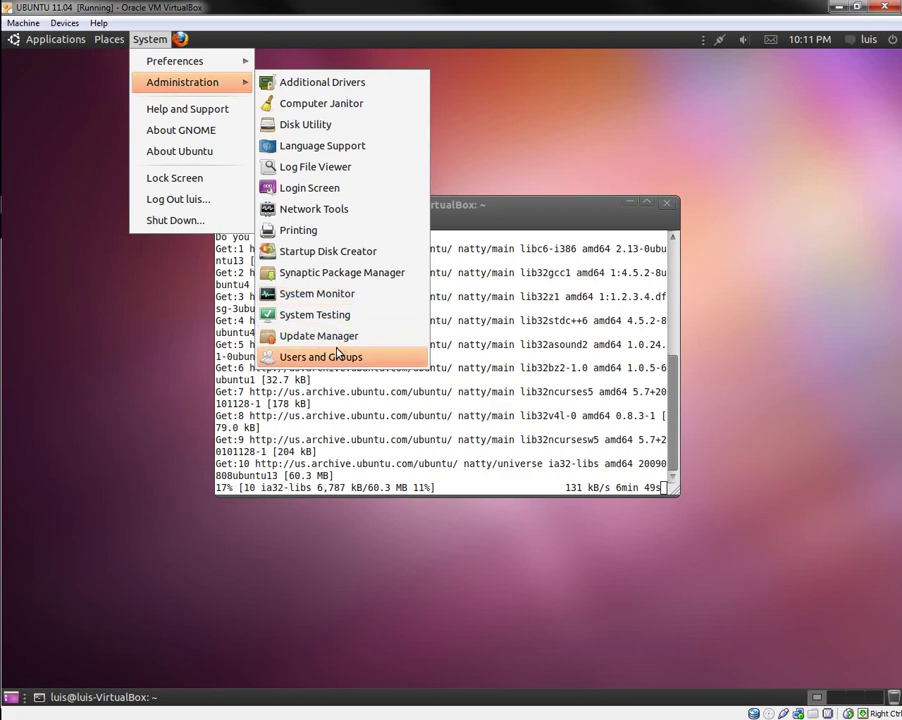
click(470, 168)
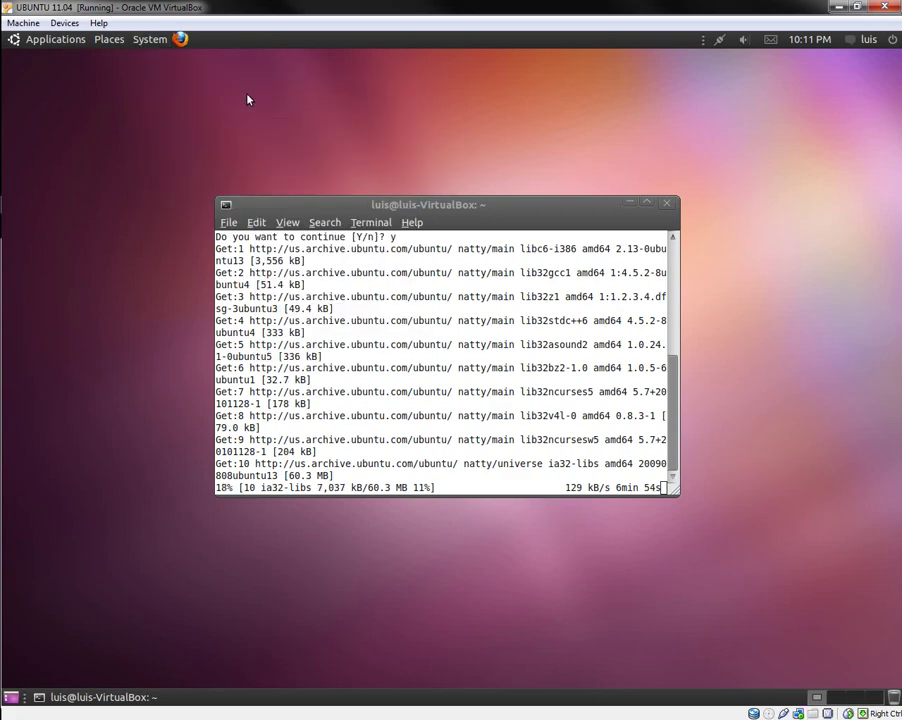
click(148, 40)
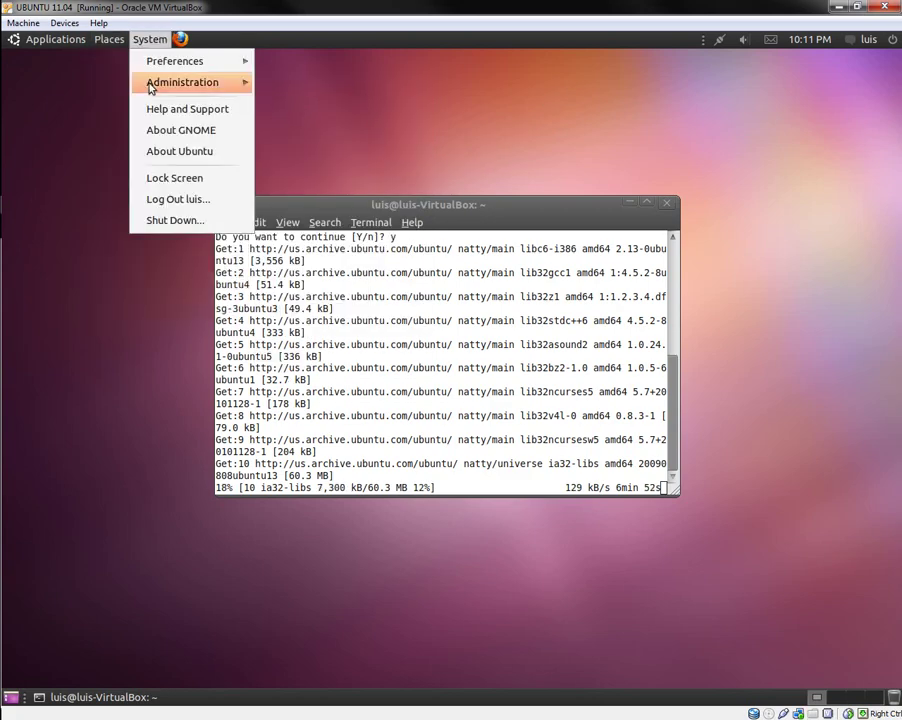
mouse_move(175, 61)
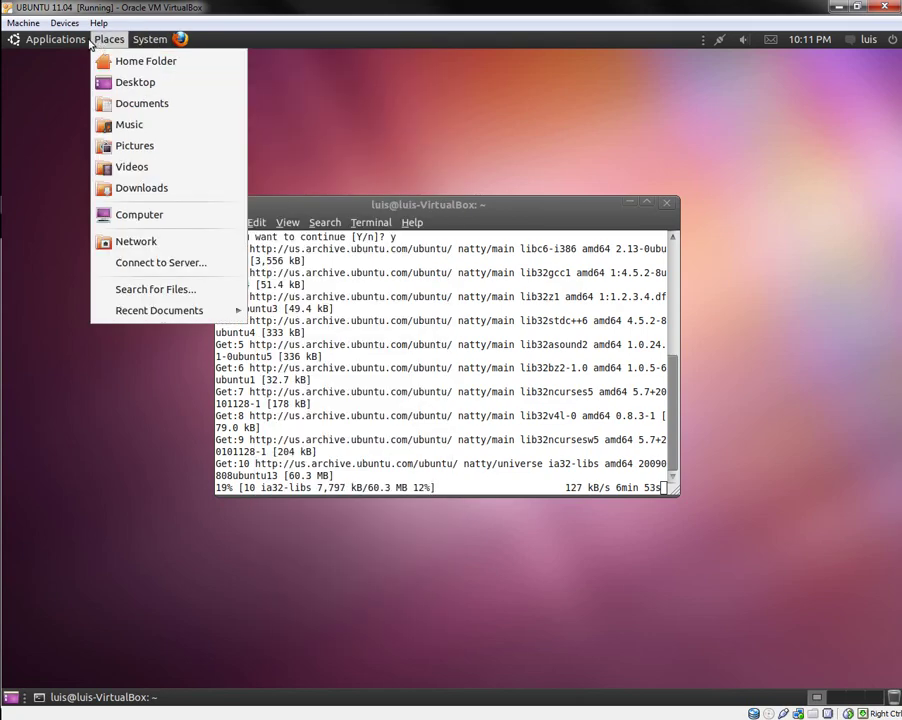
mouse_move(60, 39)
mouse_move(88, 62)
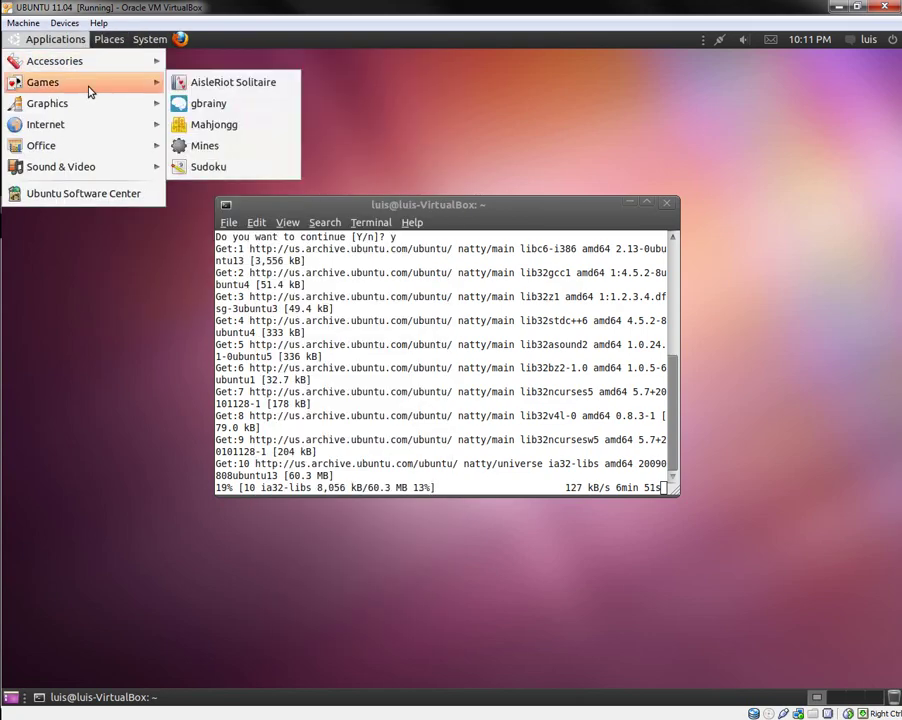
mouse_move(106, 152)
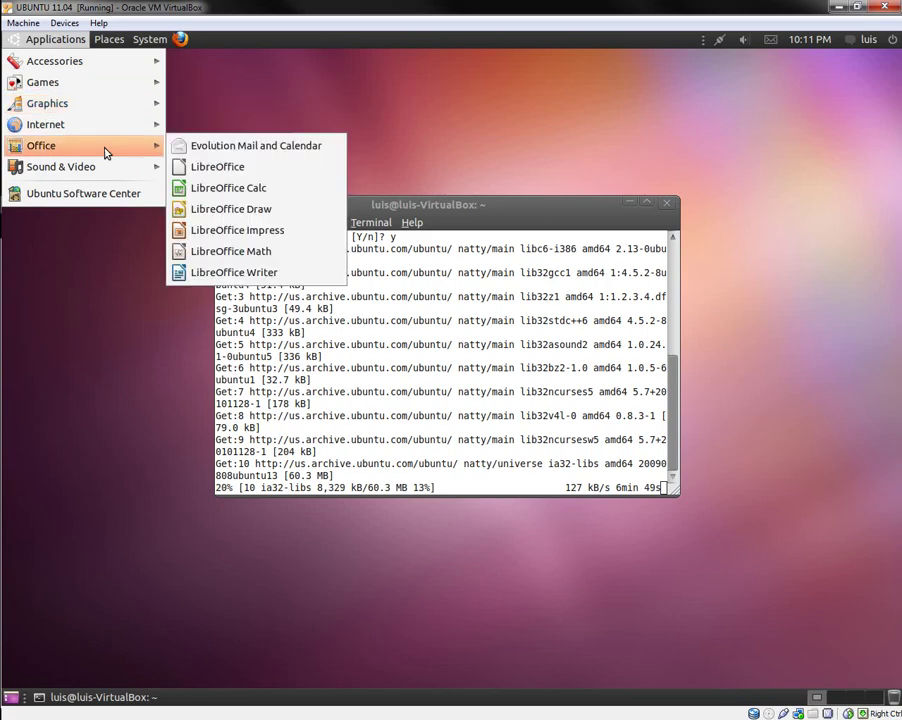
mouse_move(113, 45)
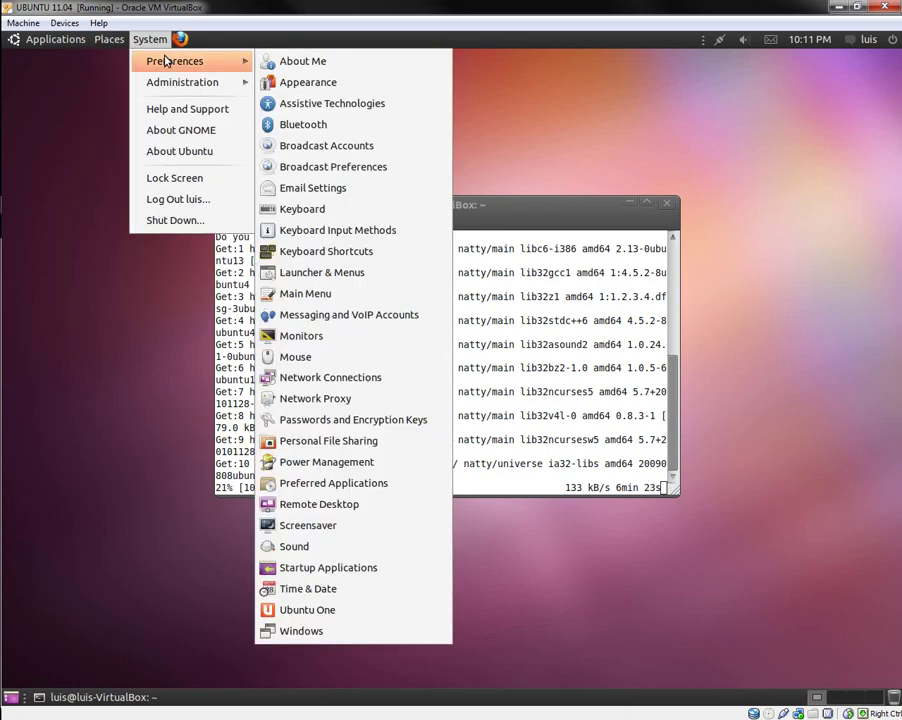
mouse_move(173, 85)
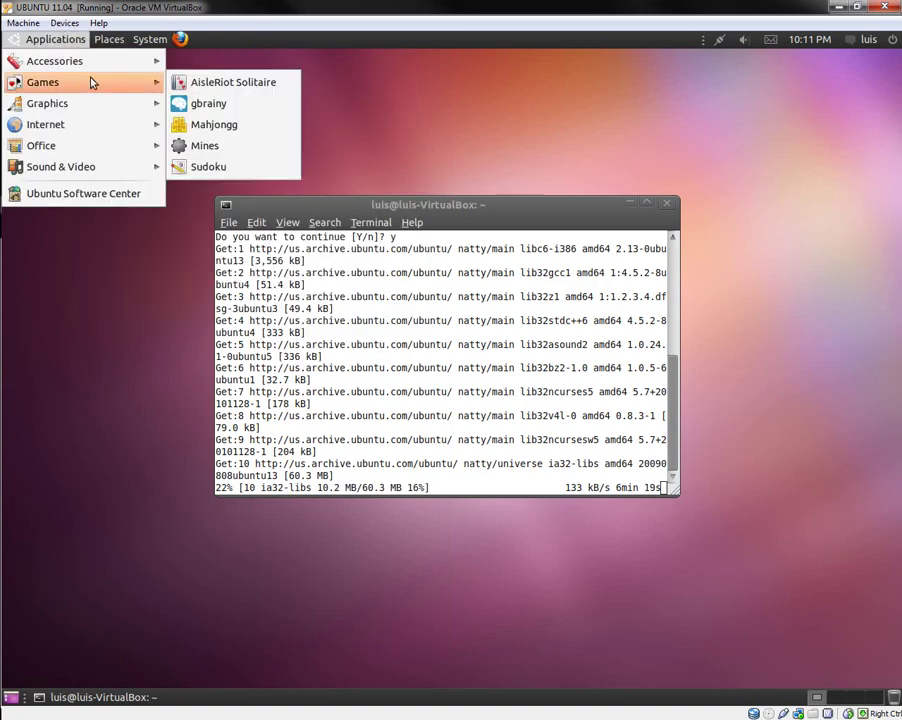
click(297, 167)
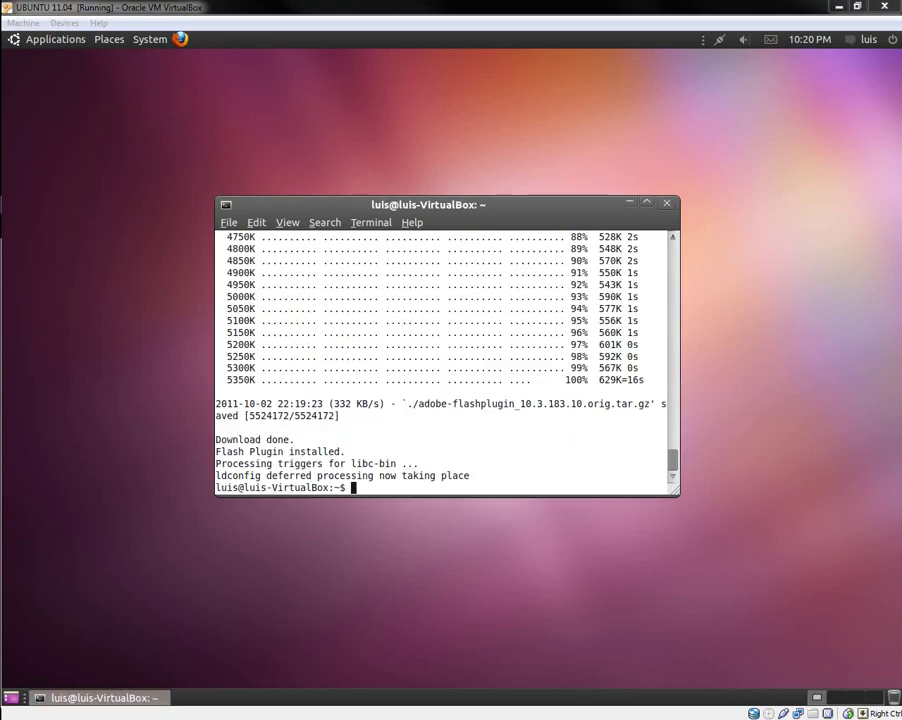
Launch Google Chrome from Applications > Internet.
click(20, 23)
click(55, 39)
click(83, 308)
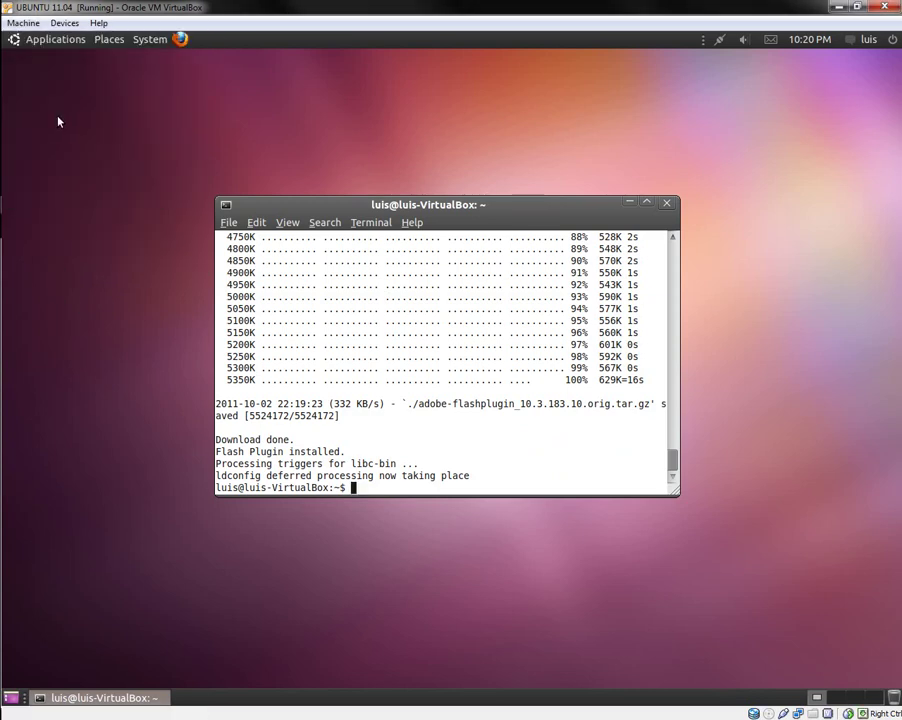
click(30, 39)
mouse_move(60, 125)
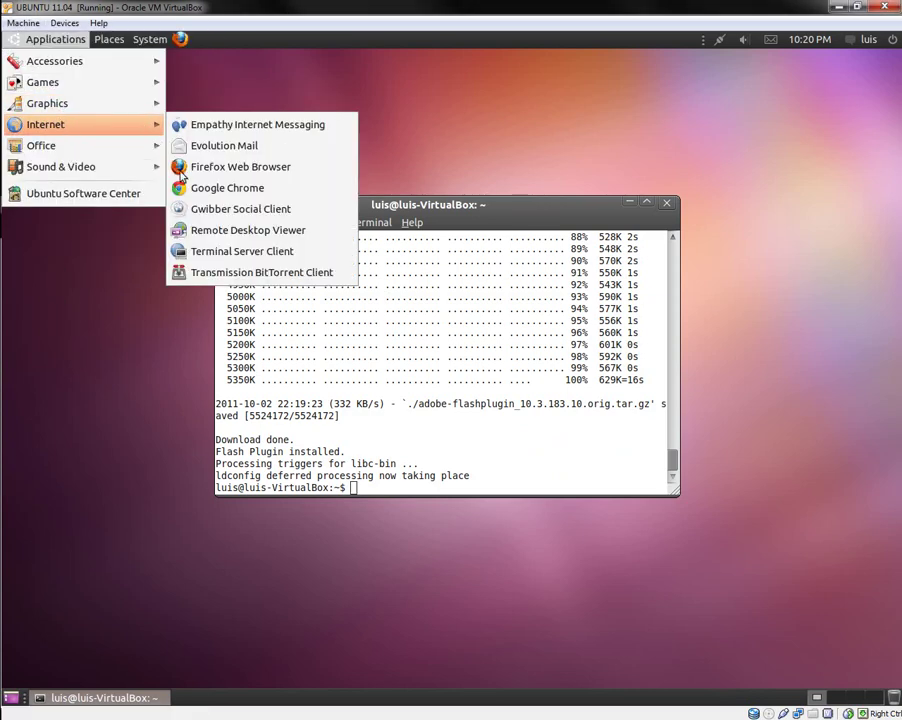
click(222, 190)
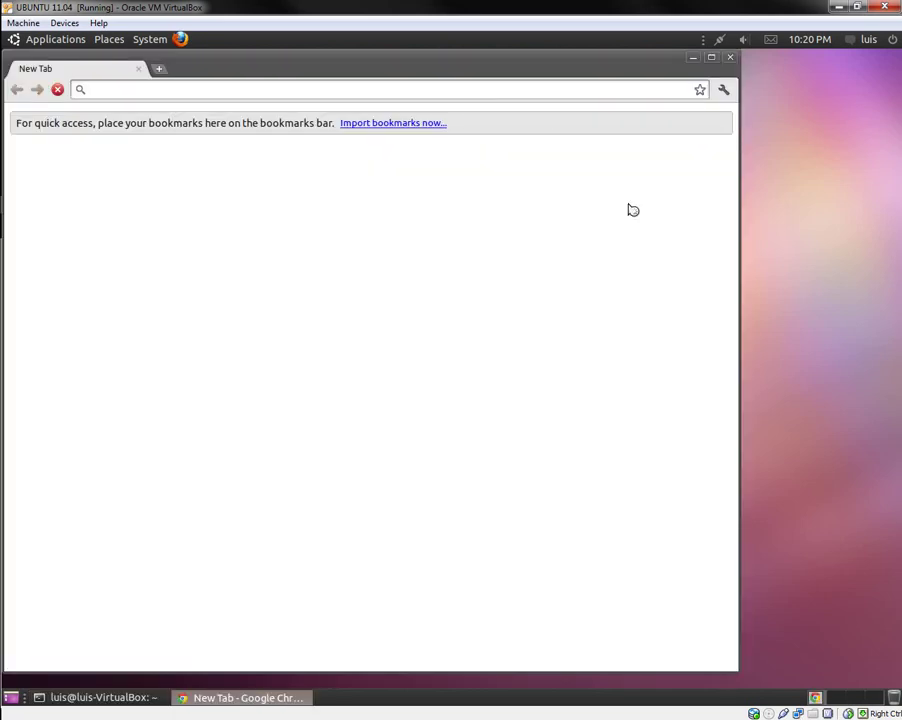
Maximise the Chrome window and search for 'you tube'.
click(712, 58)
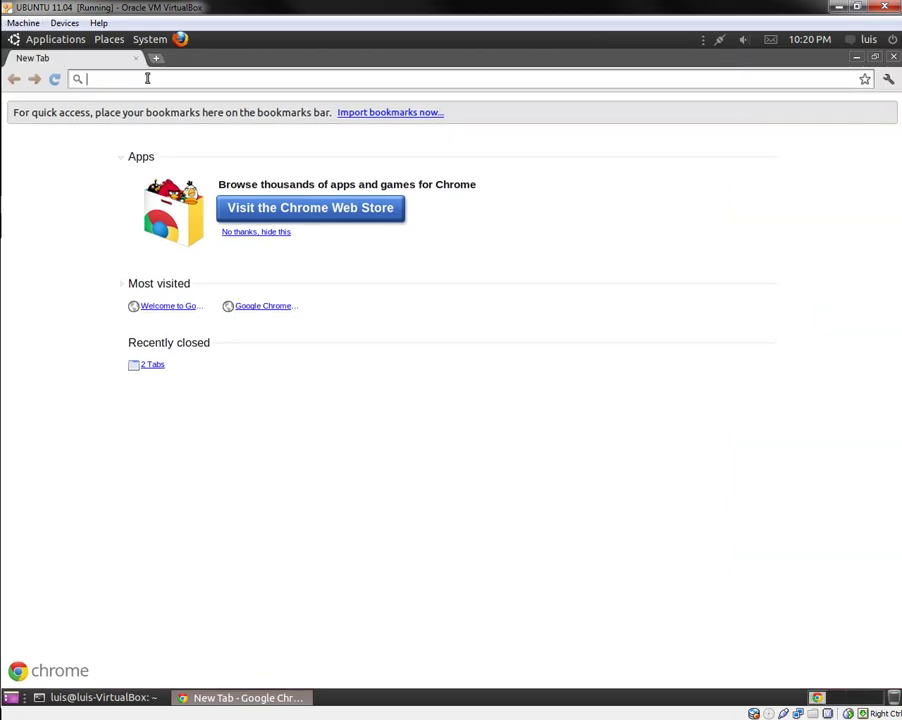
text(you tube)
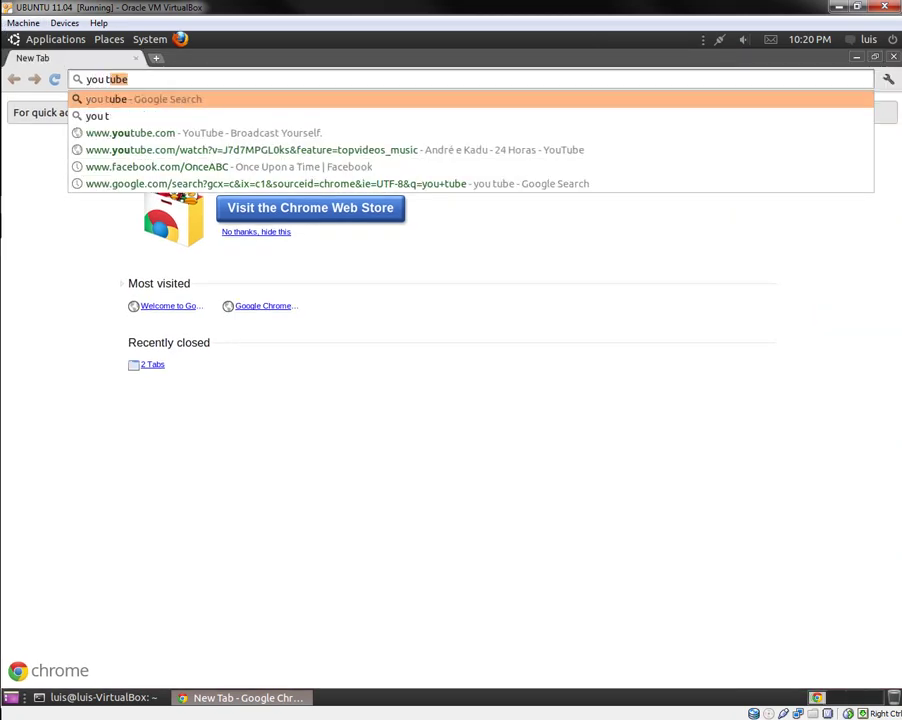
key(Return)
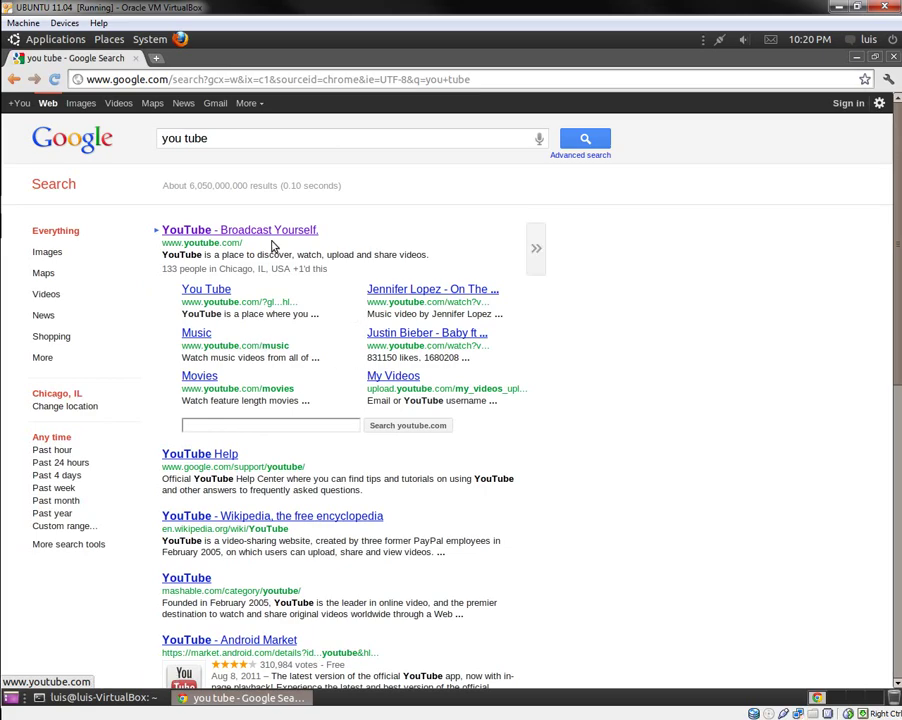
Open YouTube from the results, play the Calle 13 - Latinoamérica video, then close Chrome.
click(279, 236)
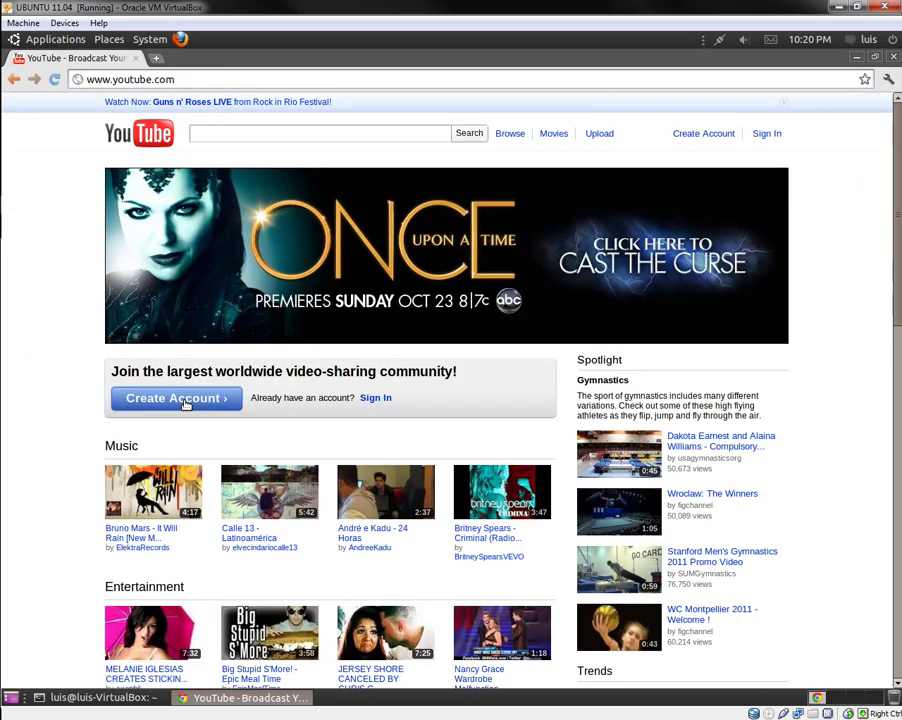
click(279, 502)
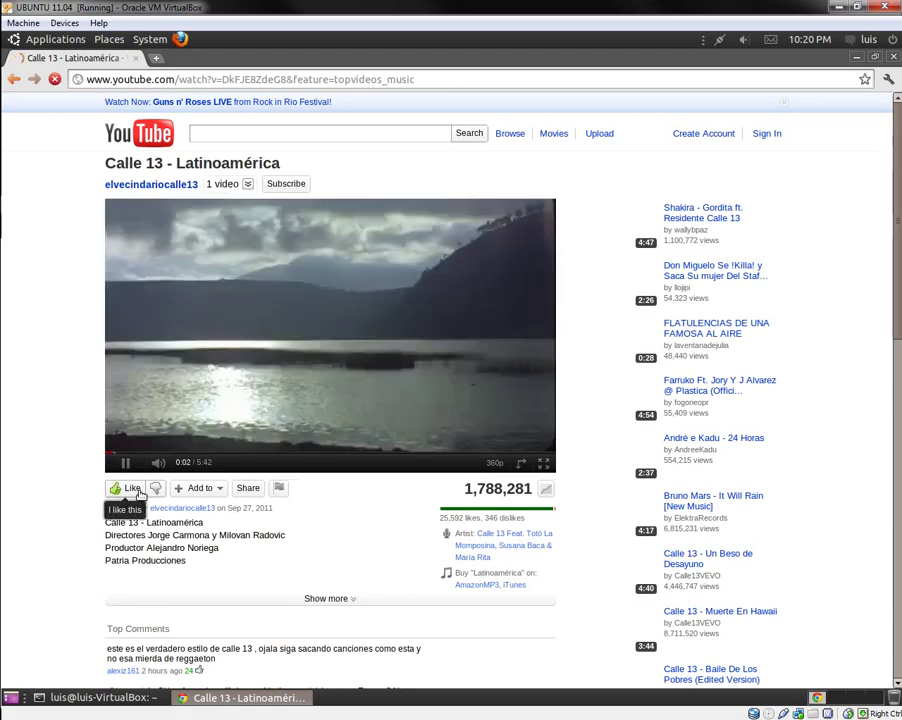
click(893, 59)
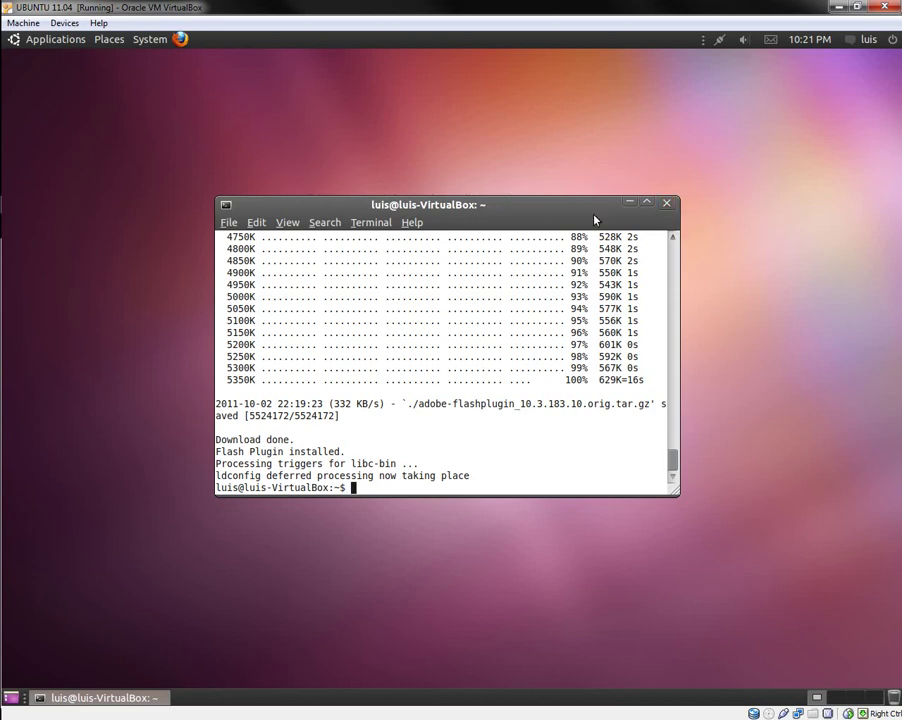
click(70, 40)
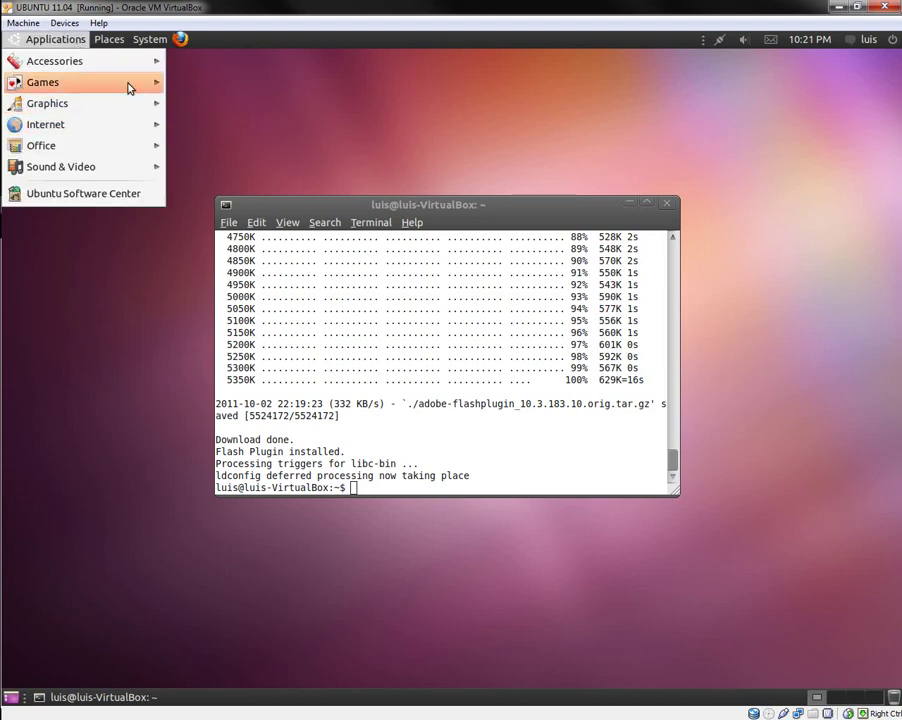
mouse_move(128, 88)
click(344, 84)
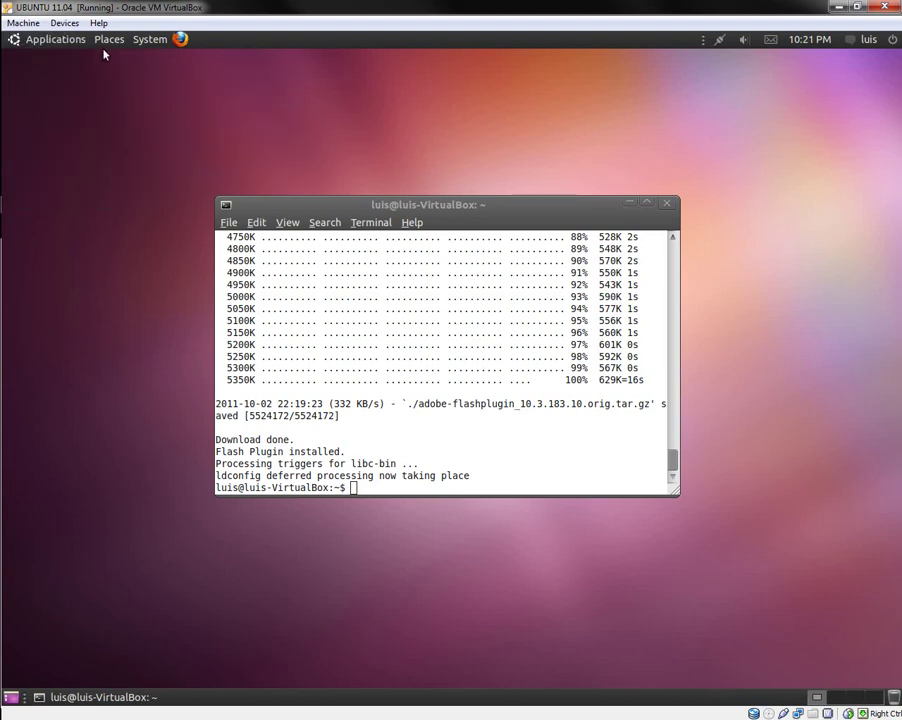
click(112, 41)
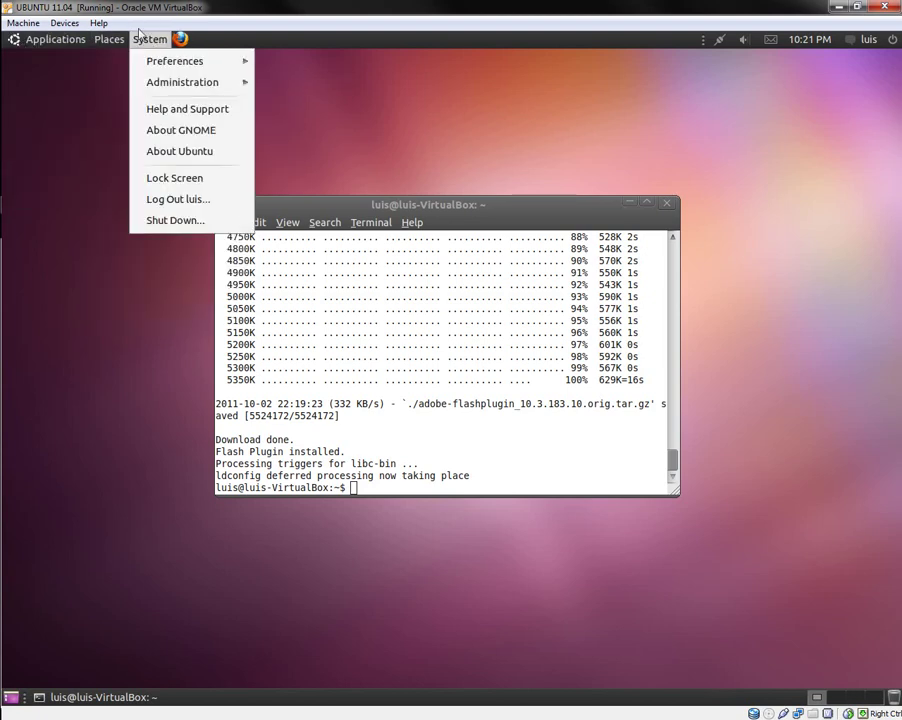
click(604, 171)
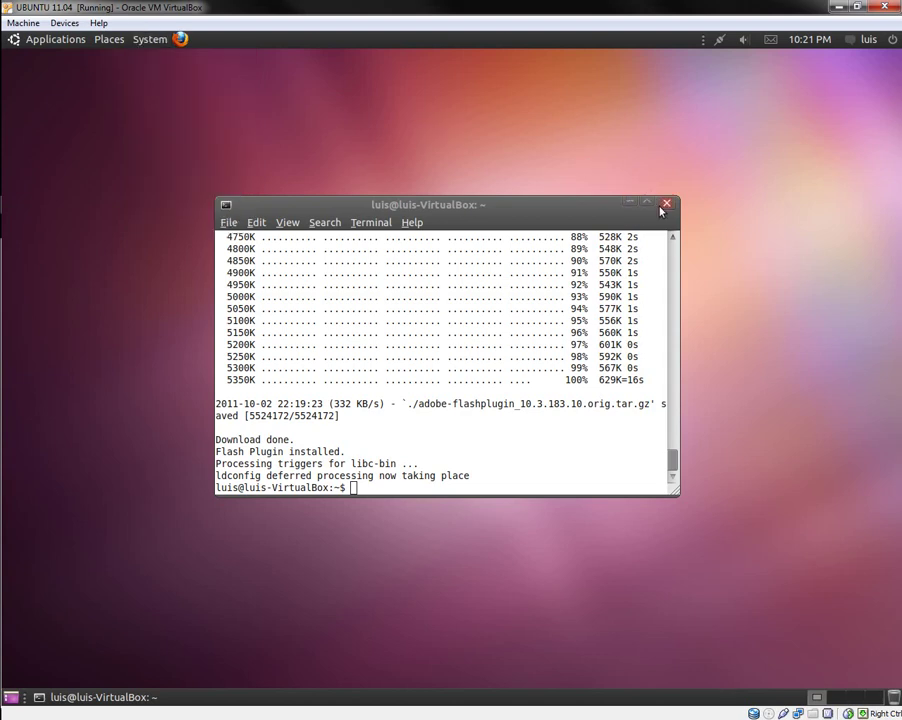